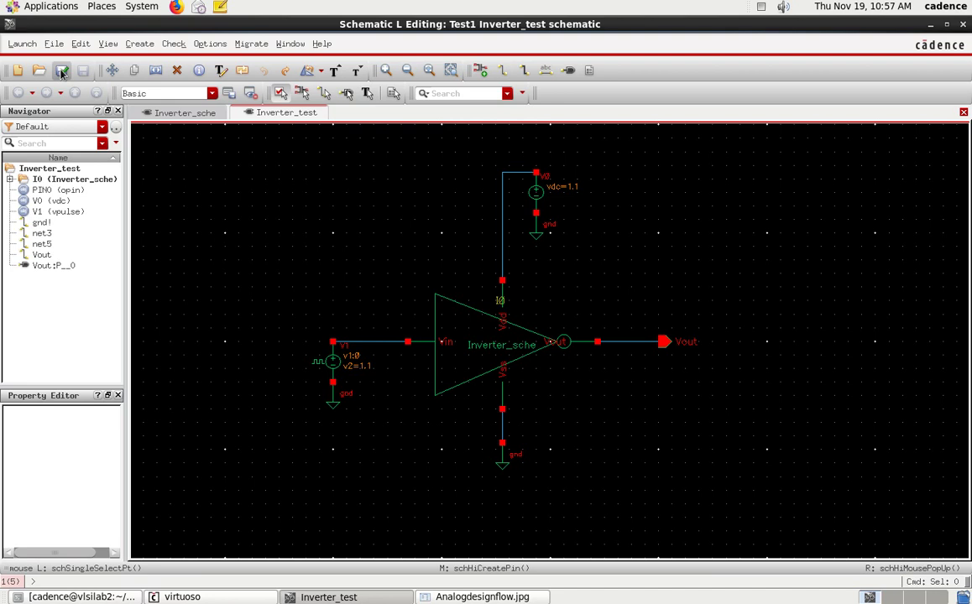
# Launch ADE L for the Inverter_test schematic, accepting the Analog_Design_Environment_XL license, and place its window over the drawing
pyautogui.click(23, 44)
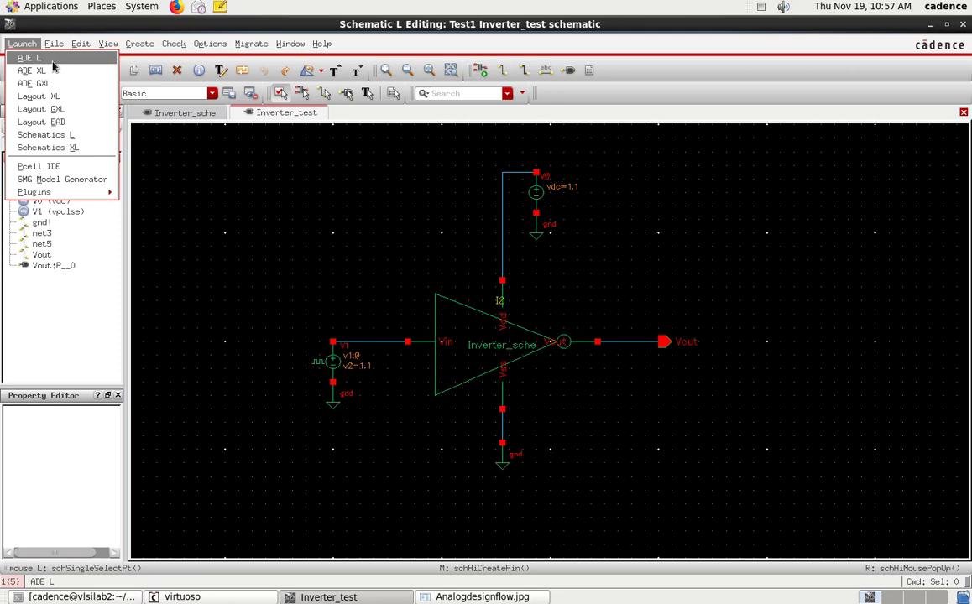
pyautogui.click(52, 60)
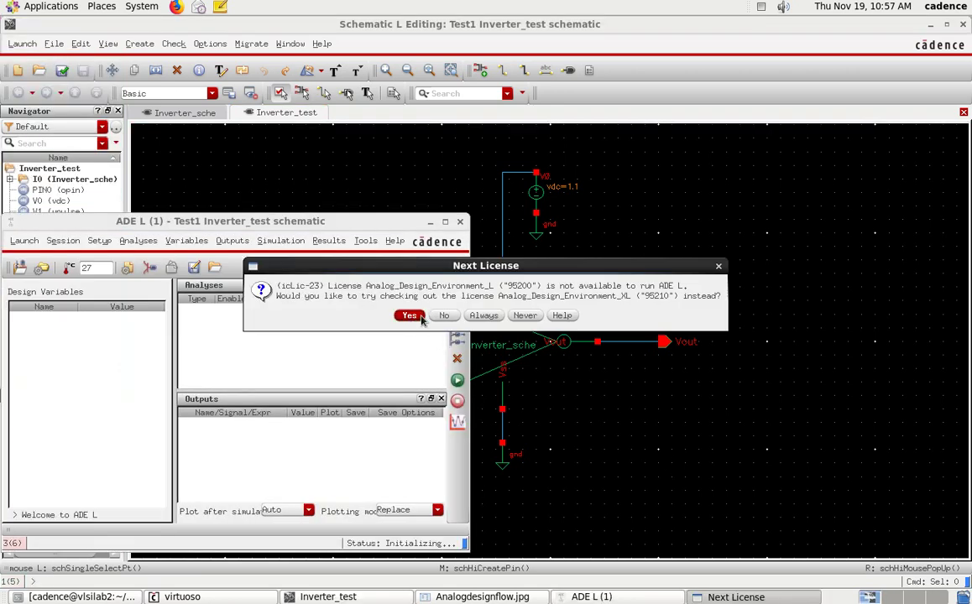
pyautogui.click(410, 316)
pyautogui.moveTo(301, 223); pyautogui.dragTo(596, 148)
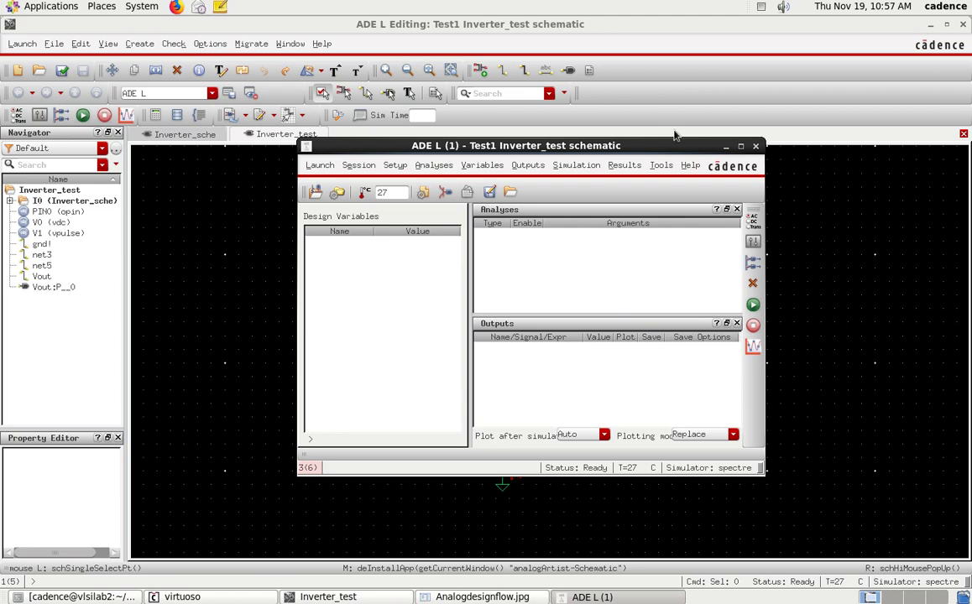
pyautogui.moveTo(621, 147); pyautogui.dragTo(654, 192)
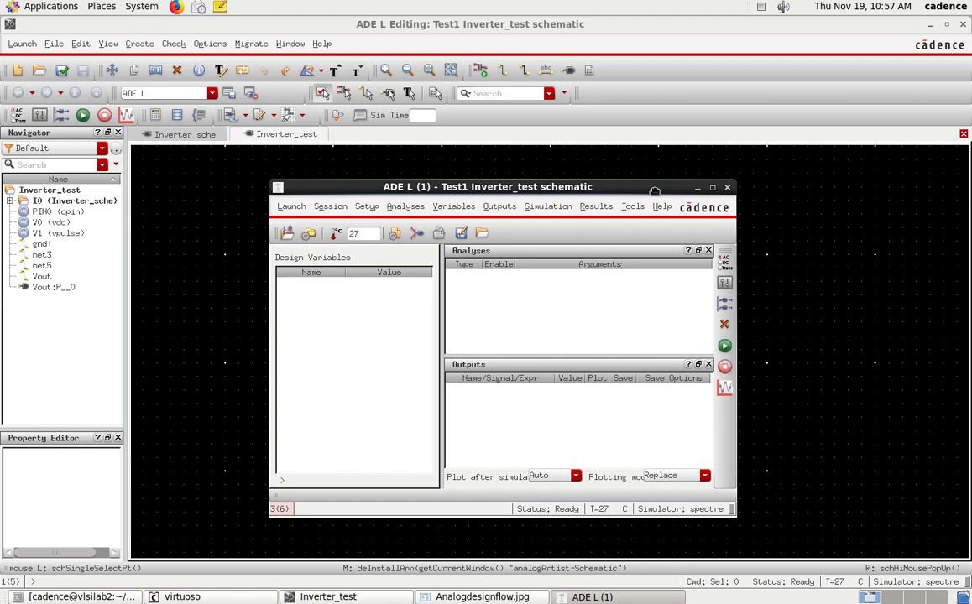
# Add a transient analysis with a stop time of 1m and moderate accuracy defaults
pyautogui.click(411, 207)
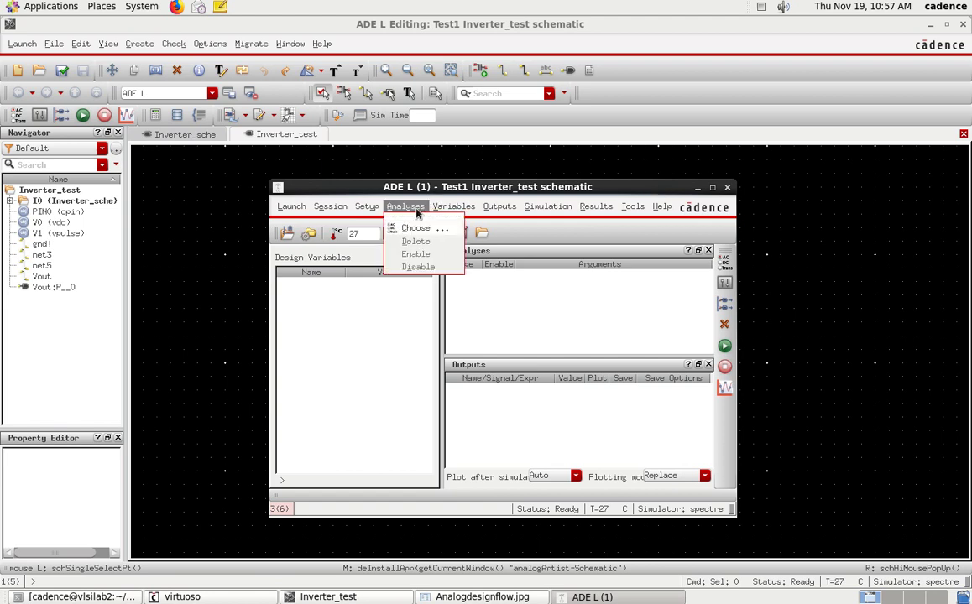
pyautogui.click(387, 192)
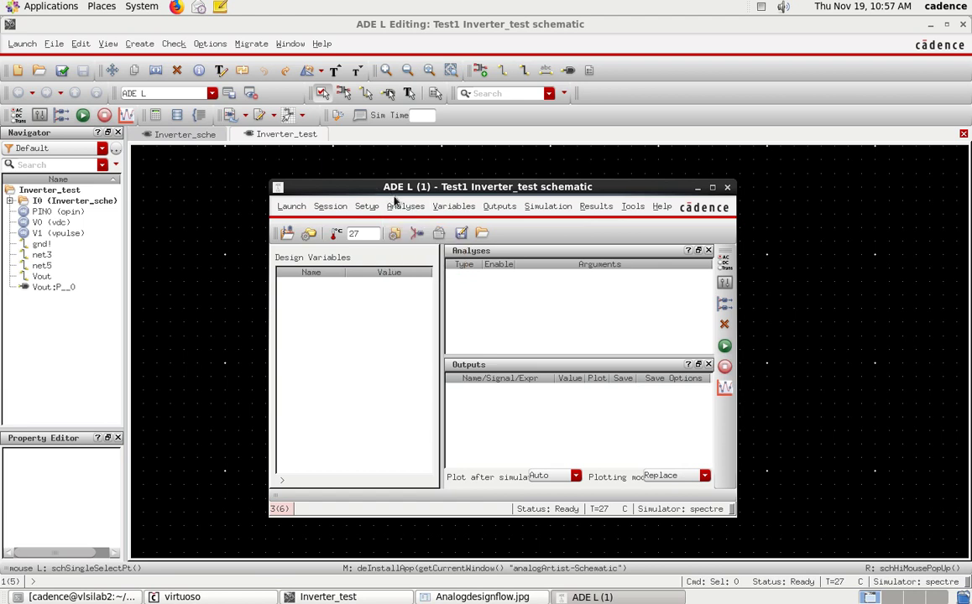
pyautogui.click(399, 207)
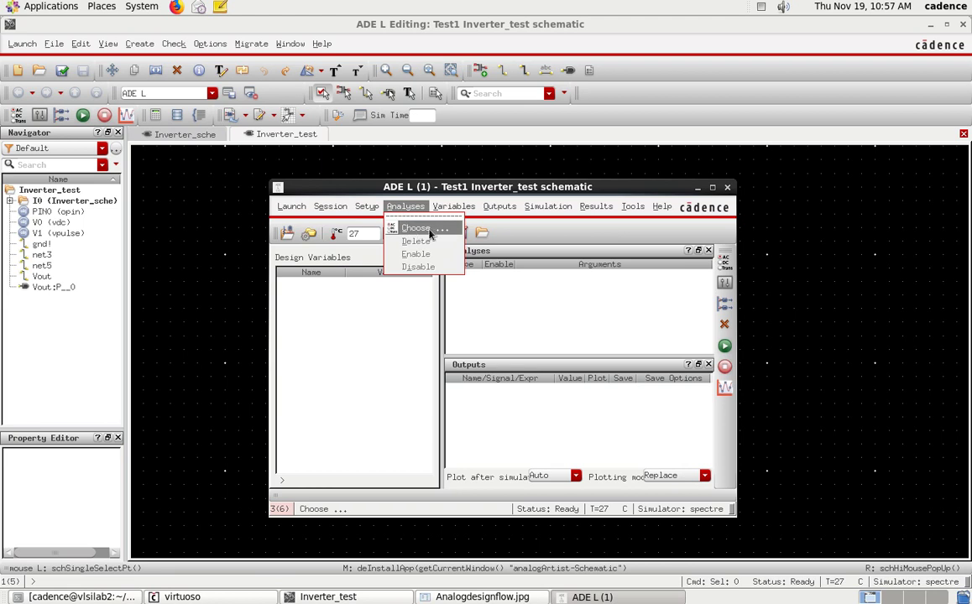
pyautogui.click(430, 233)
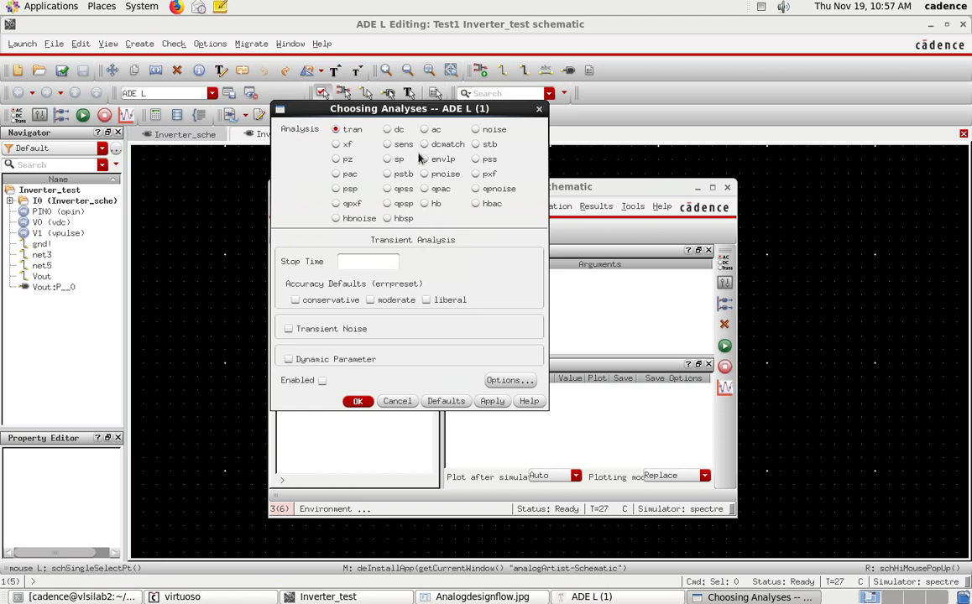
pyautogui.moveTo(423, 118); pyautogui.dragTo(238, 174)
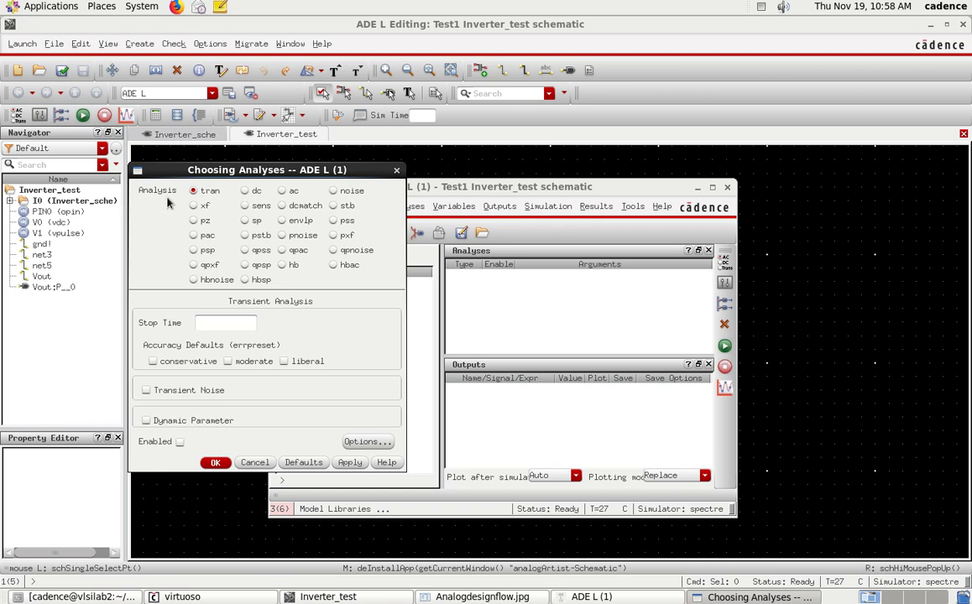
pyautogui.click(227, 323)
pyautogui.write('1m')
pyautogui.click(229, 362)
pyautogui.click(353, 463)
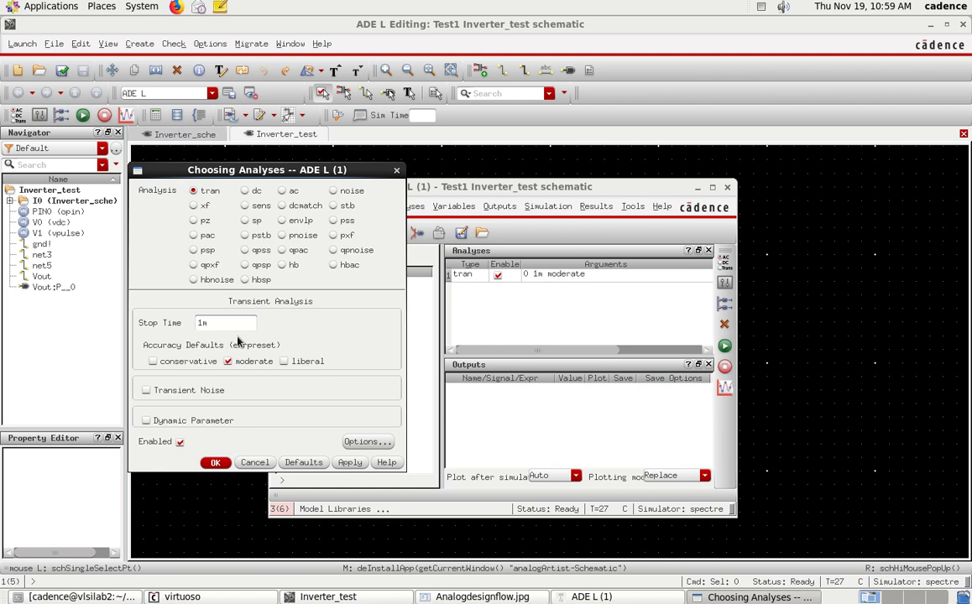
# Set up a DC analysis that saves the DC operating point and sweeps the dc parameter of input pulse source V1
pyautogui.click(245, 192)
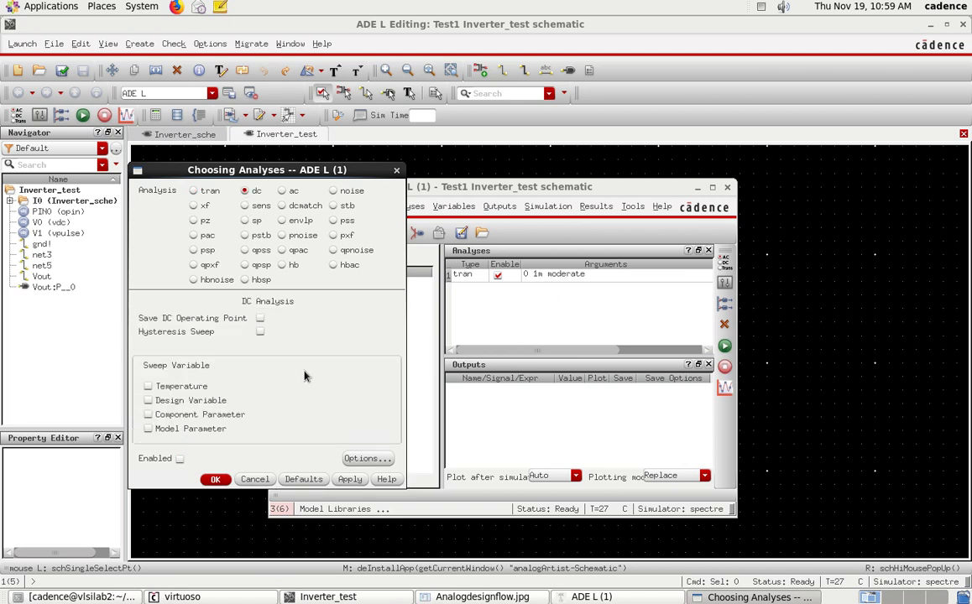
pyautogui.click(260, 320)
pyautogui.click(148, 415)
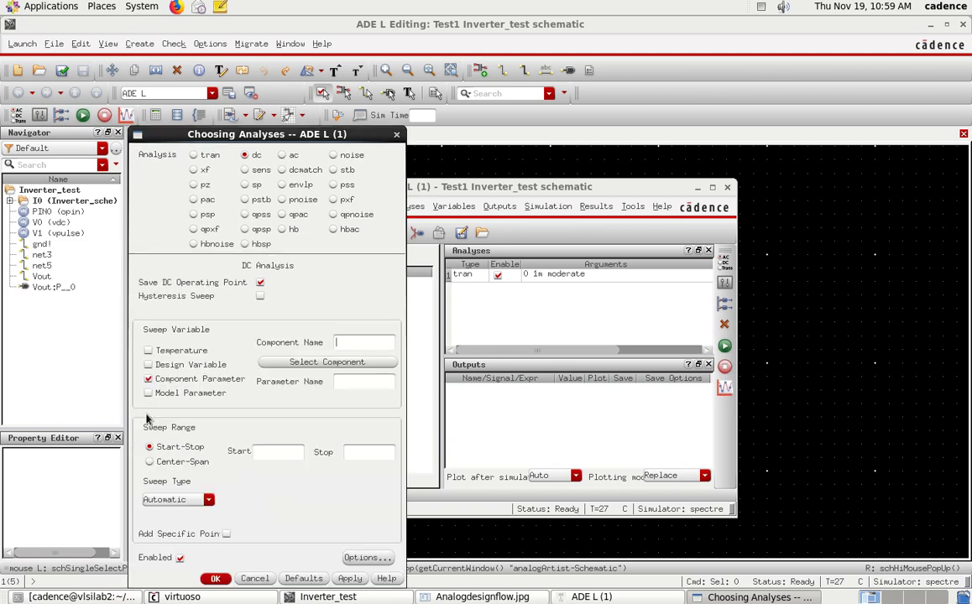
pyautogui.click(314, 361)
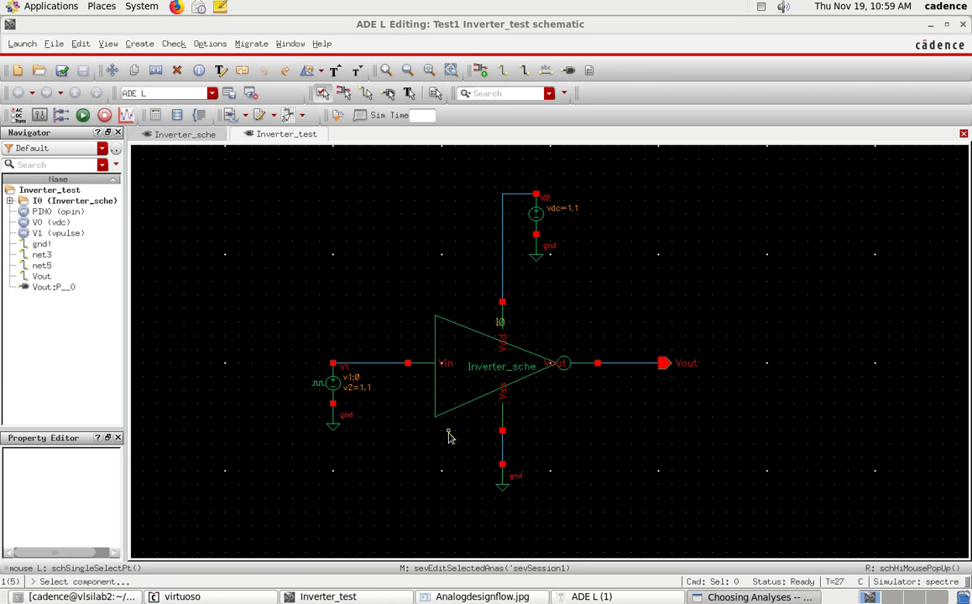
pyautogui.click(332, 392)
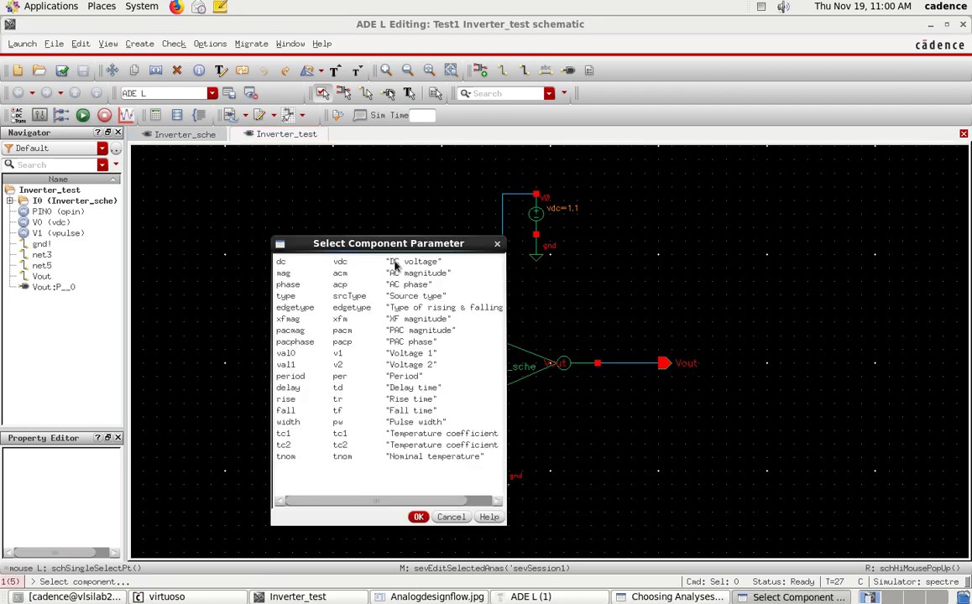
pyautogui.moveTo(361, 242); pyautogui.dragTo(632, 240)
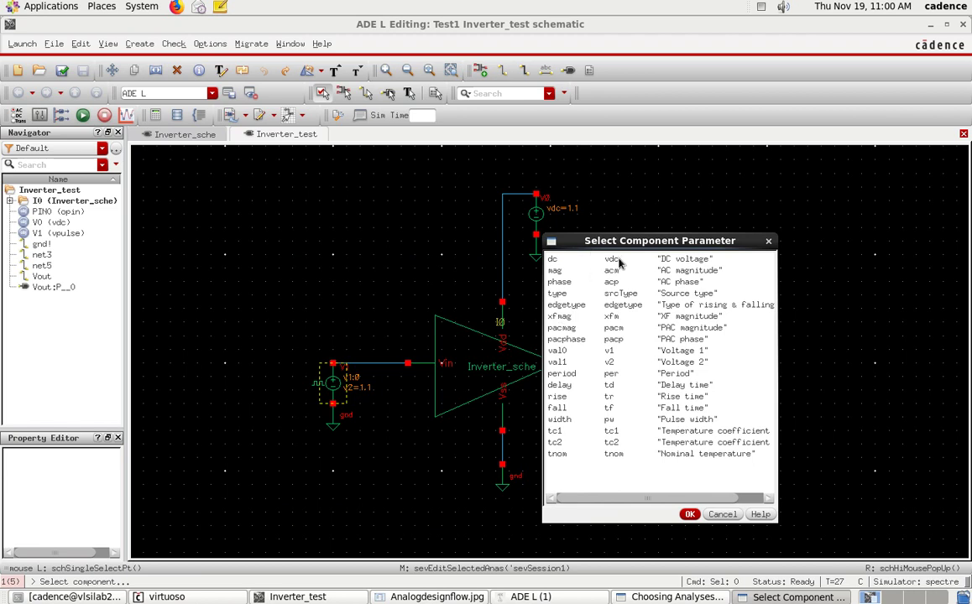
pyautogui.click(556, 258)
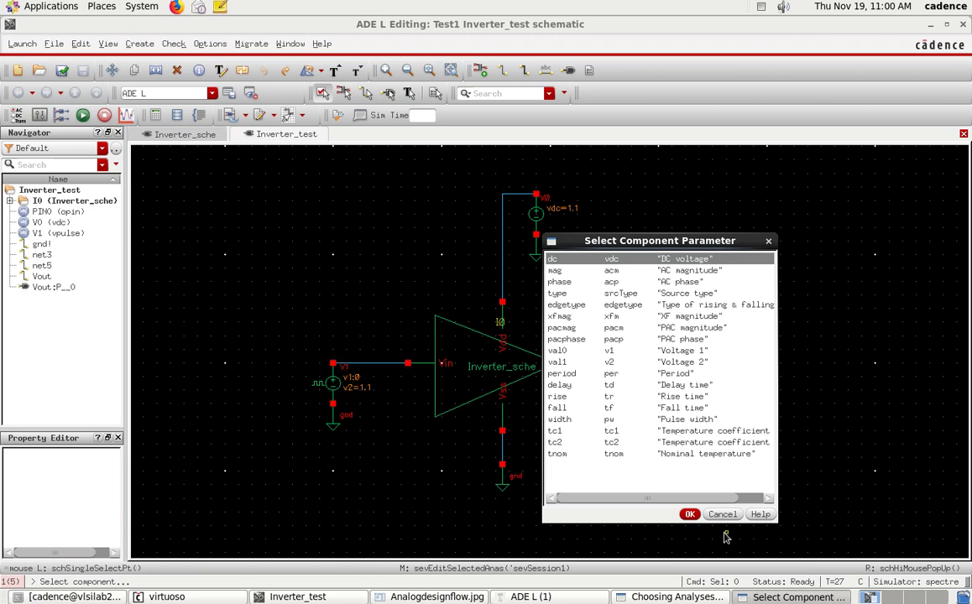
pyautogui.click(689, 515)
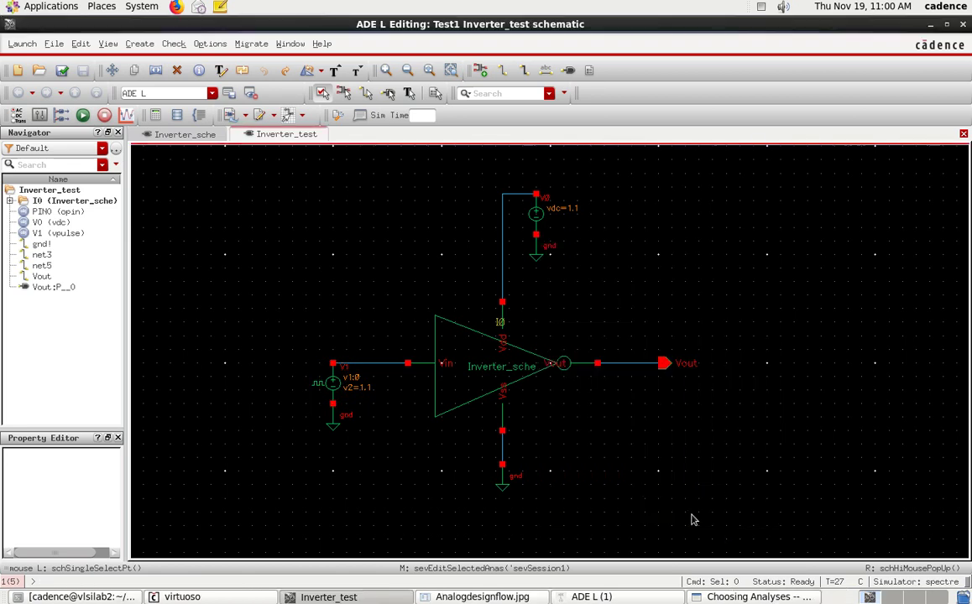
pyautogui.click(736, 598)
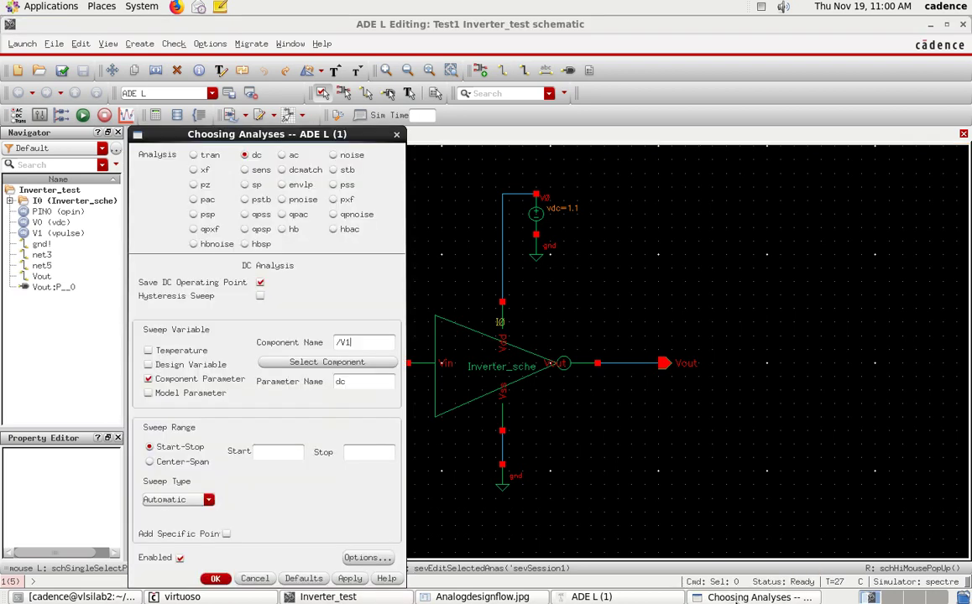
# Set the DC sweep range from 0 to 1.1 and add the analysis to the simulation setup
pyautogui.click(592, 596)
pyautogui.moveTo(584, 190); pyautogui.dragTo(721, 177)
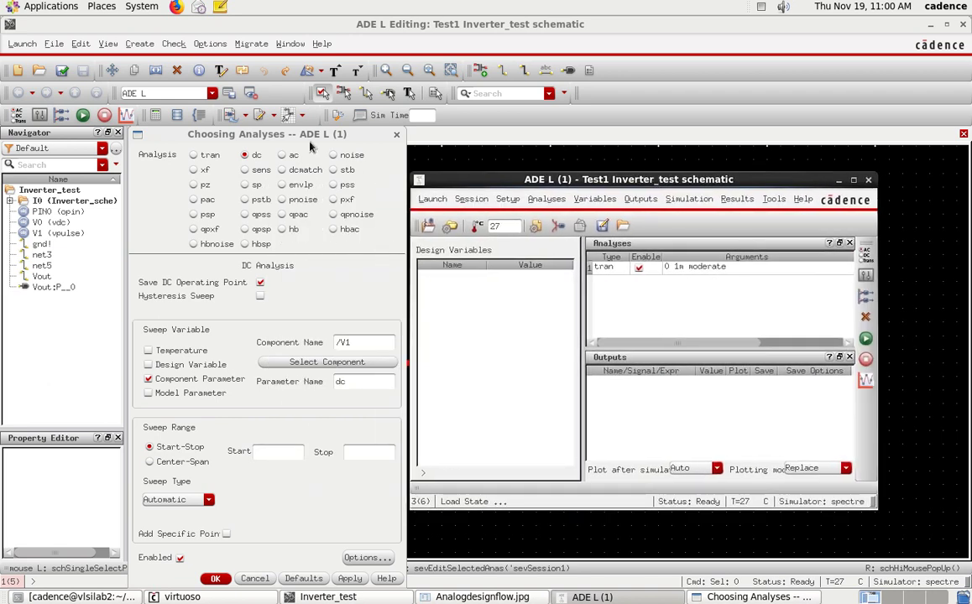
pyautogui.click(309, 141)
pyautogui.moveTo(309, 140); pyautogui.dragTo(451, 140)
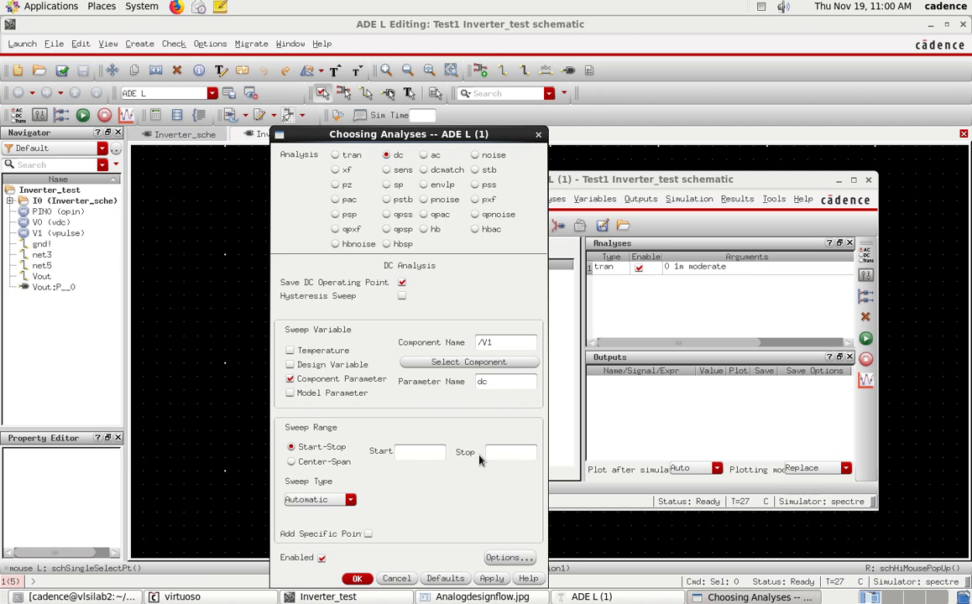
pyautogui.click(413, 454)
pyautogui.write('0')
pyautogui.click(527, 456)
pyautogui.write('1.1')
pyautogui.click(493, 579)
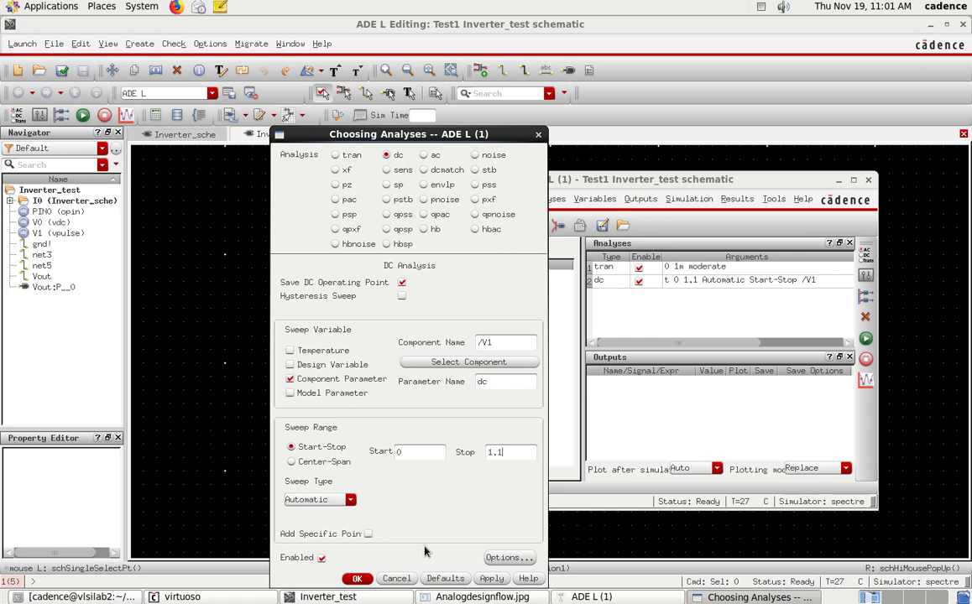
pyautogui.click(357, 578)
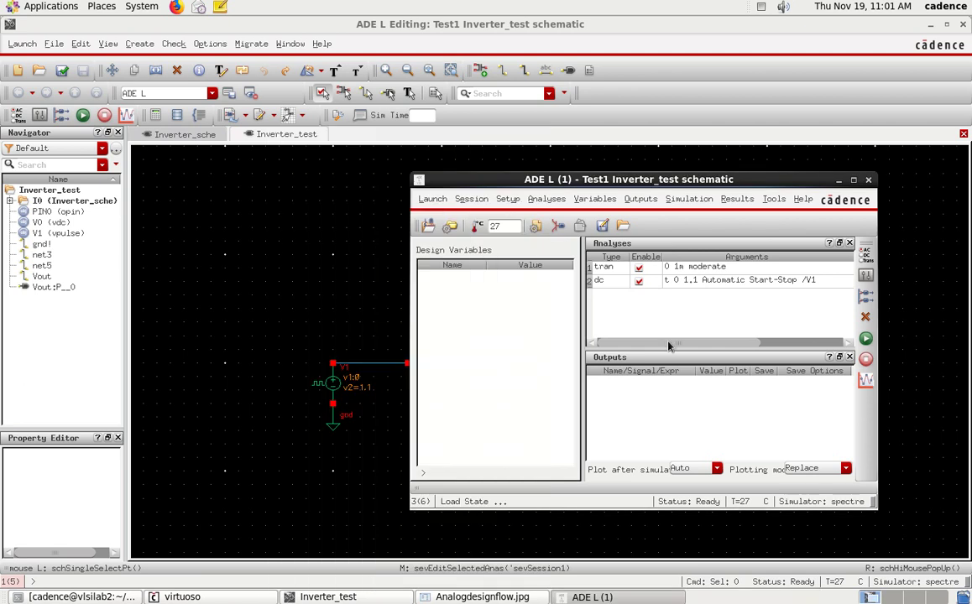
# Choose the inverter's input wire and the Vout output wire on the schematic as the outputs to plot
pyautogui.moveTo(621, 183); pyautogui.dragTo(434, 192)
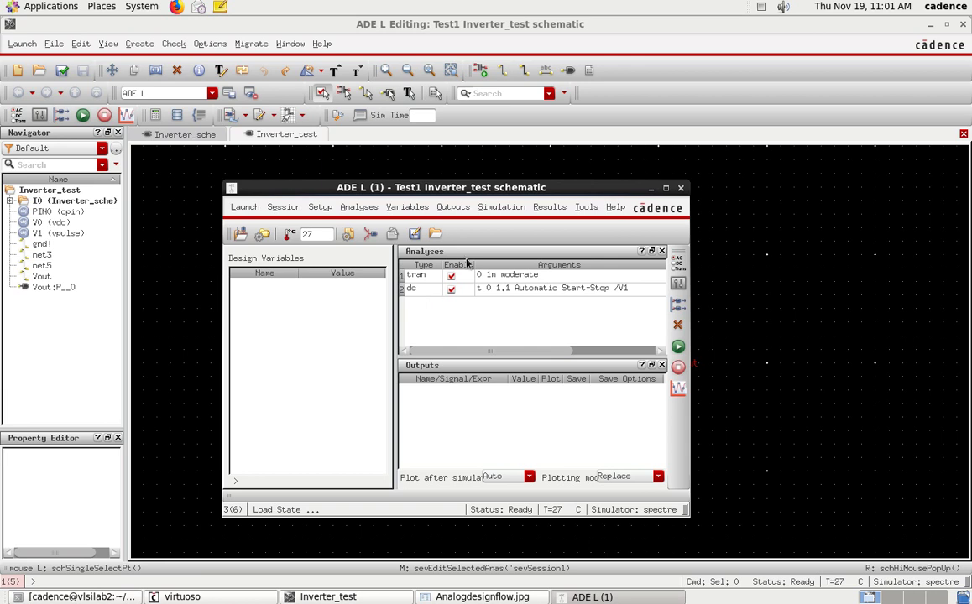
pyautogui.click(451, 208)
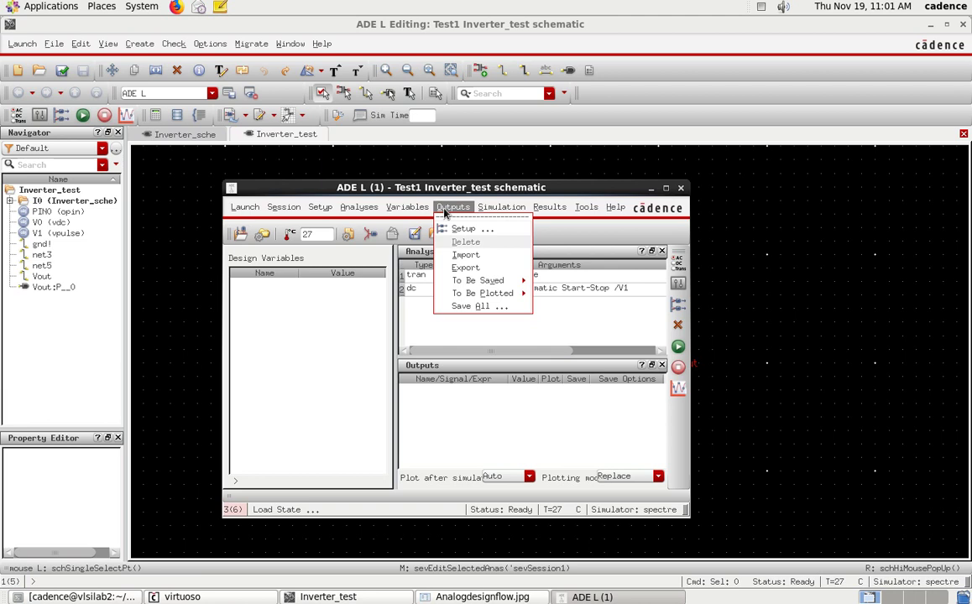
pyautogui.moveTo(495, 294)
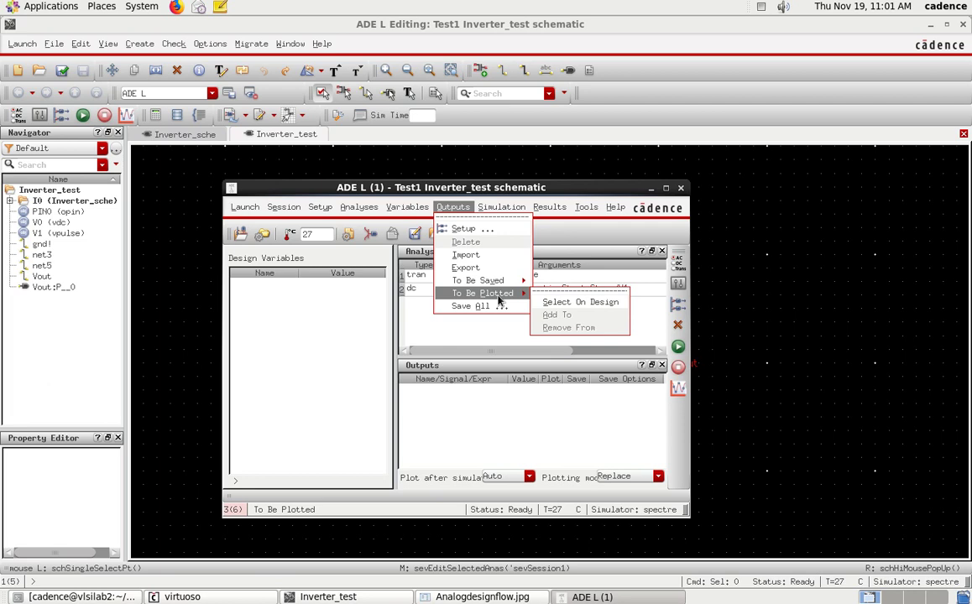
pyautogui.click(574, 308)
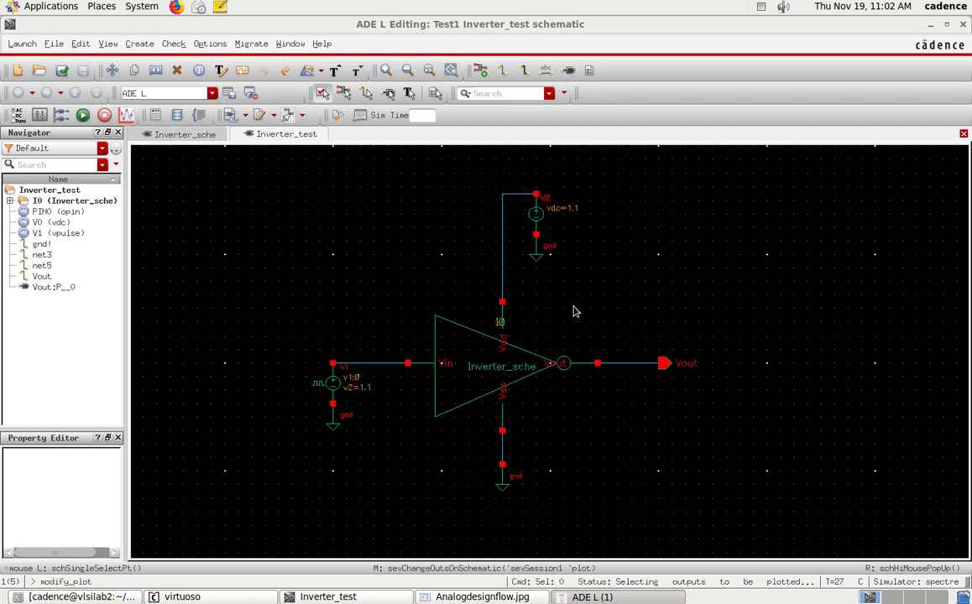
pyautogui.click(370, 363)
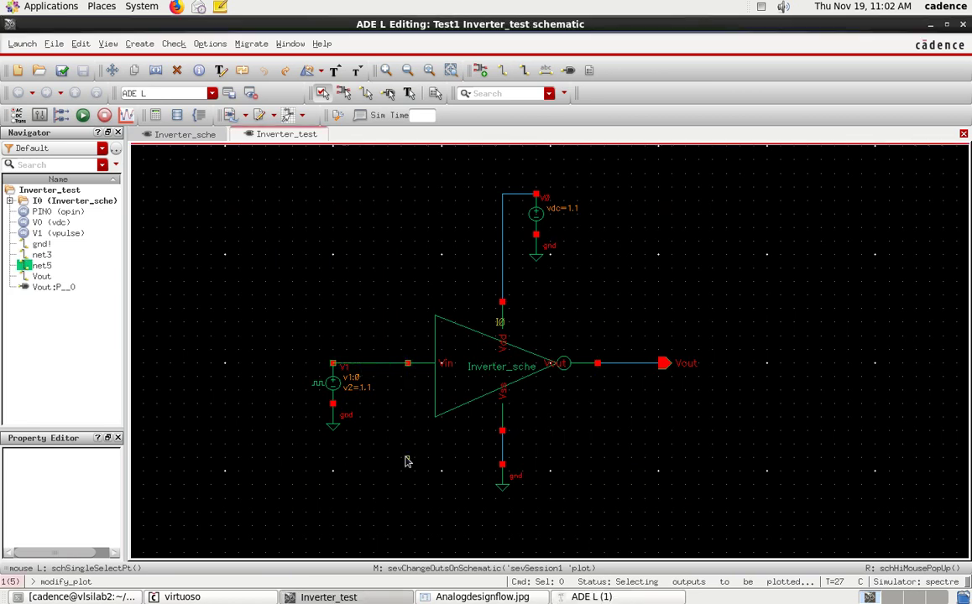
pyautogui.click(623, 364)
pyautogui.click(592, 597)
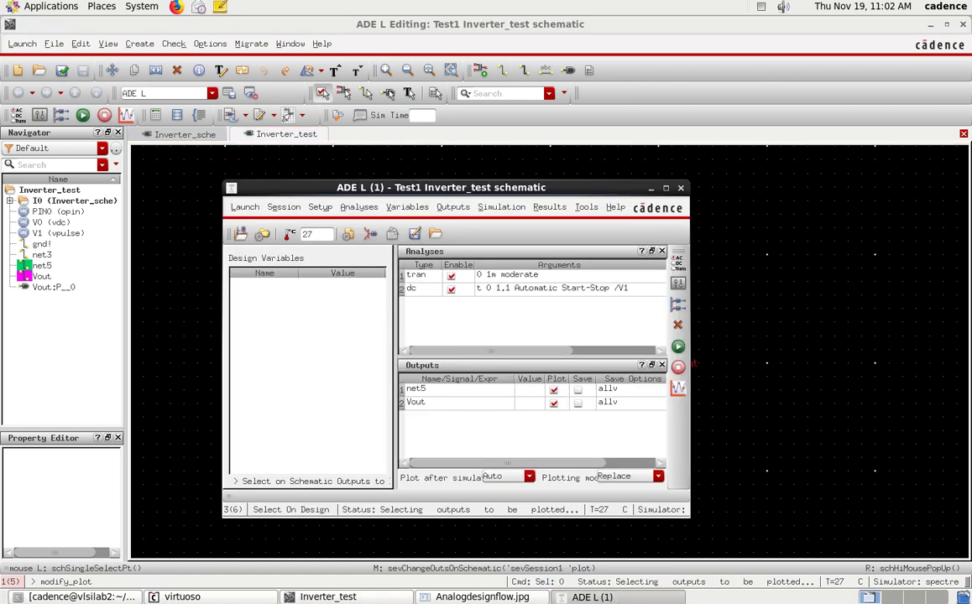
# Check the net5 and Vout entries in the outputs list against their wires on the schematic
pyautogui.keyDown('alt'); pyautogui.moveTo(435, 352); pyautogui.dragTo(420, 332); pyautogui.keyUp('alt')
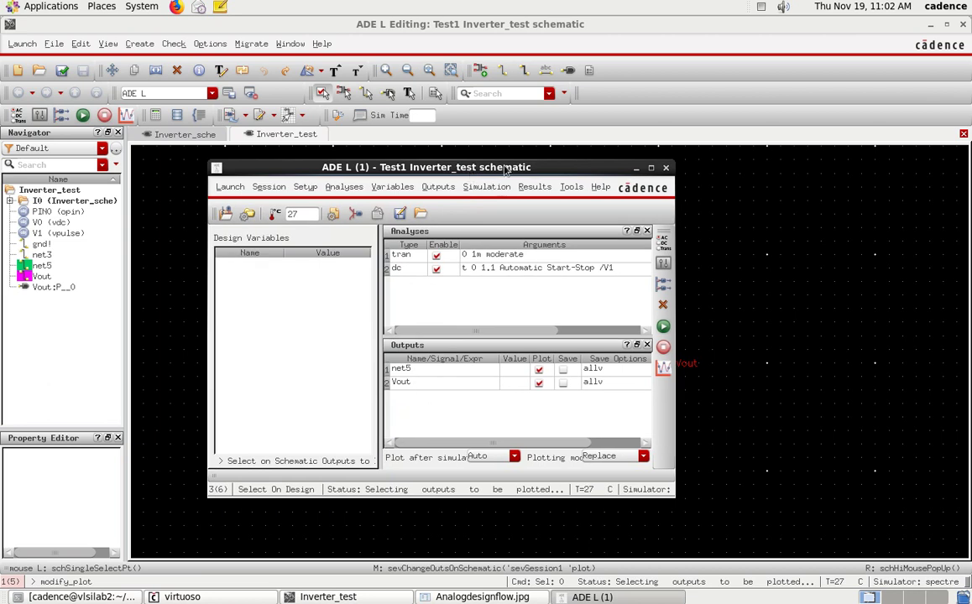
pyautogui.keyDown('alt'); pyautogui.moveTo(419, 382); pyautogui.dragTo(714, 380); pyautogui.keyUp('alt')
pyautogui.click(705, 369)
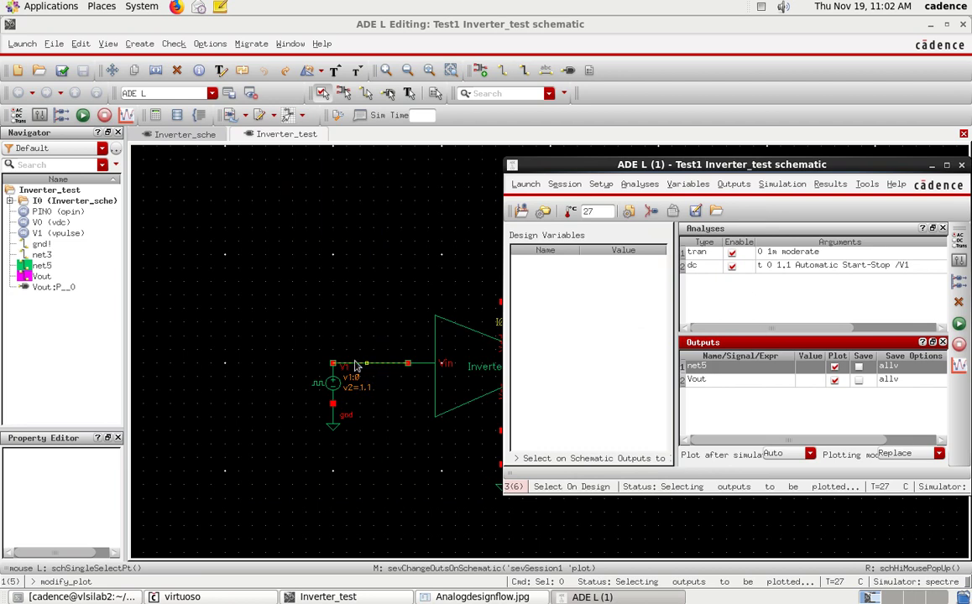
pyautogui.click(696, 380)
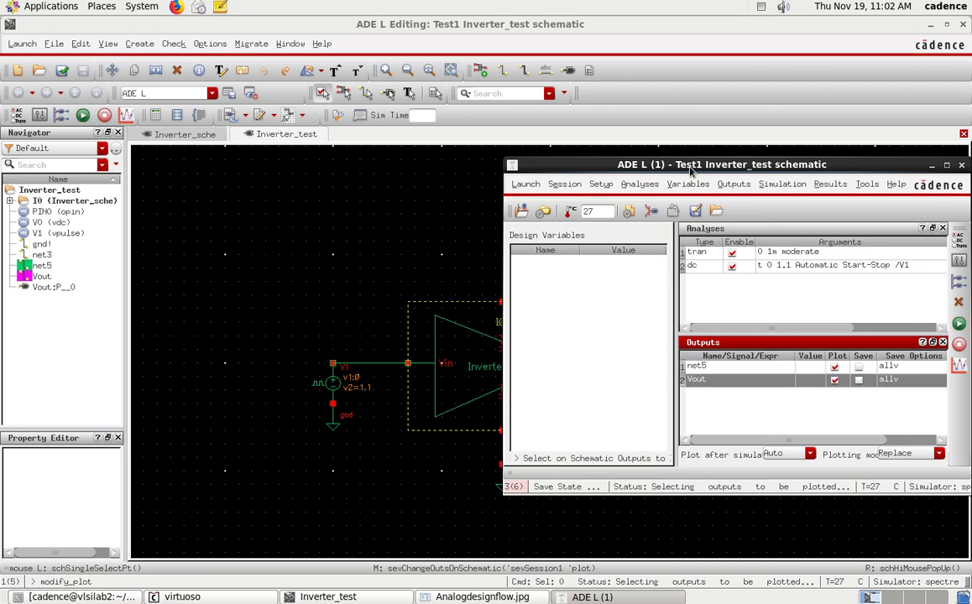
pyautogui.moveTo(690, 170); pyautogui.dragTo(332, 196)
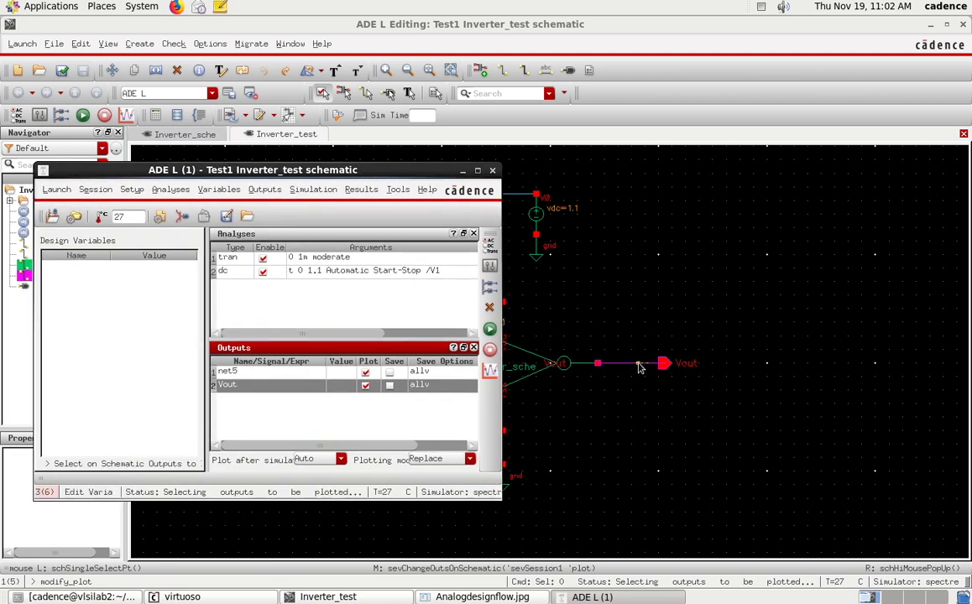
pyautogui.moveTo(309, 168); pyautogui.dragTo(572, 180)
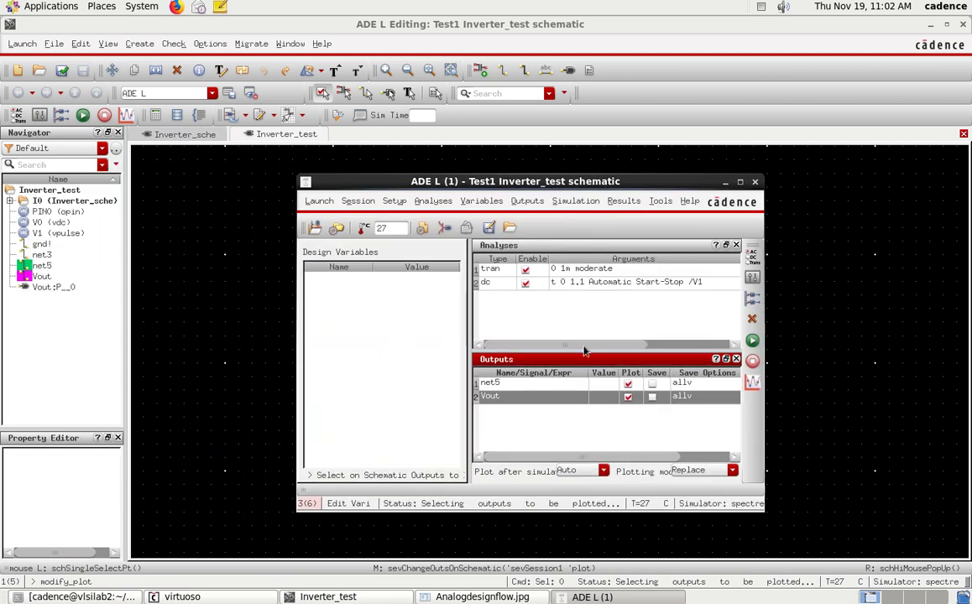
# Clear the output selection, then netlist the design and run the transient and DC simulations
pyautogui.click(579, 428)
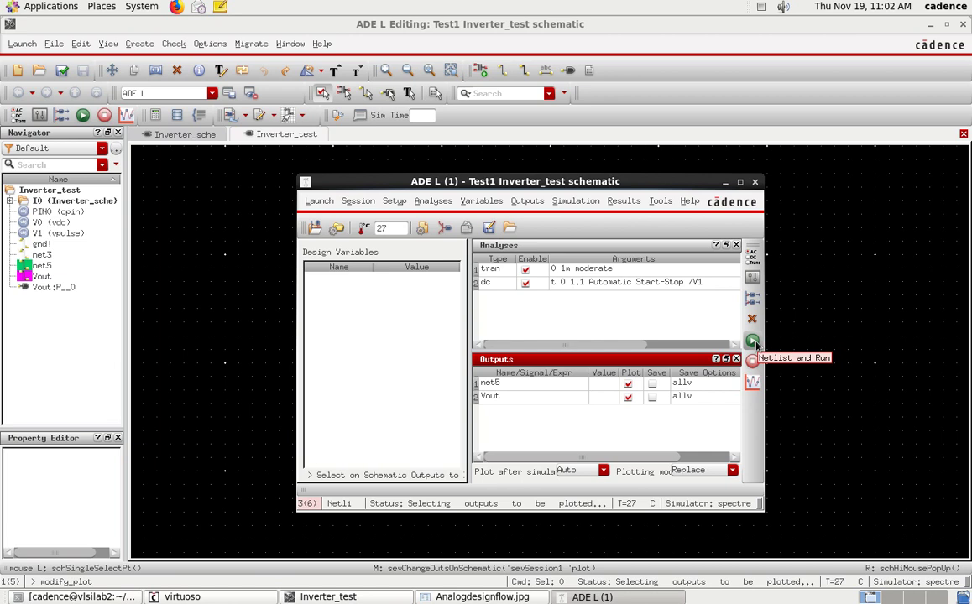
pyautogui.click(754, 343)
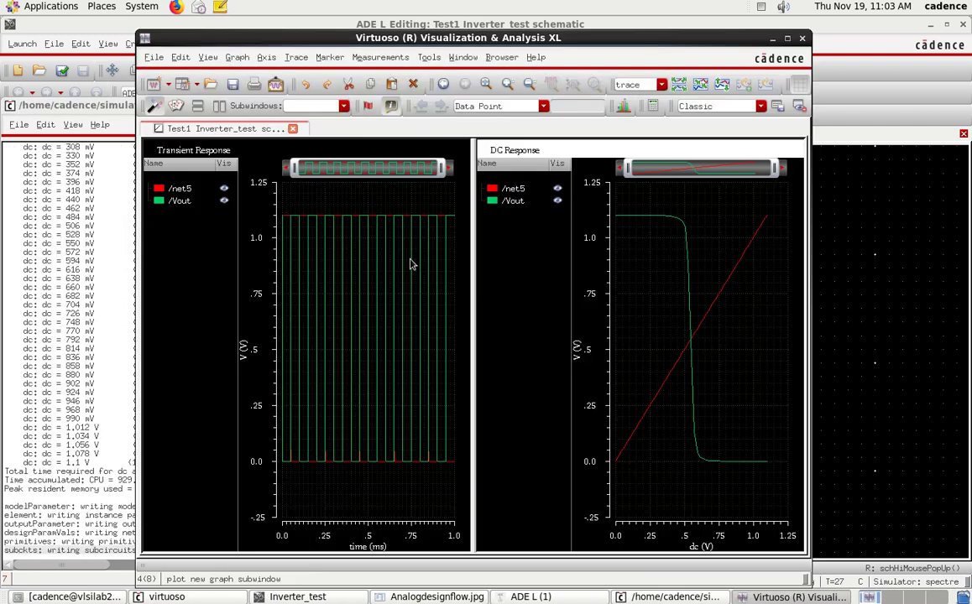
# Maximize the waveform window and split the Transient Response plot into separate strips for net5 and Vout
pyautogui.doubleClick(718, 35)
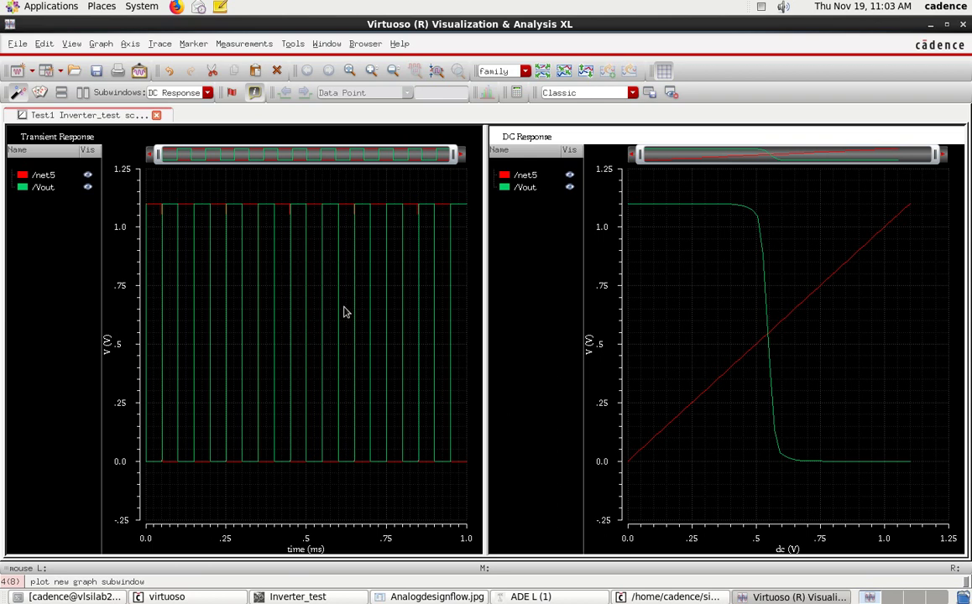
pyautogui.moveTo(338, 313)
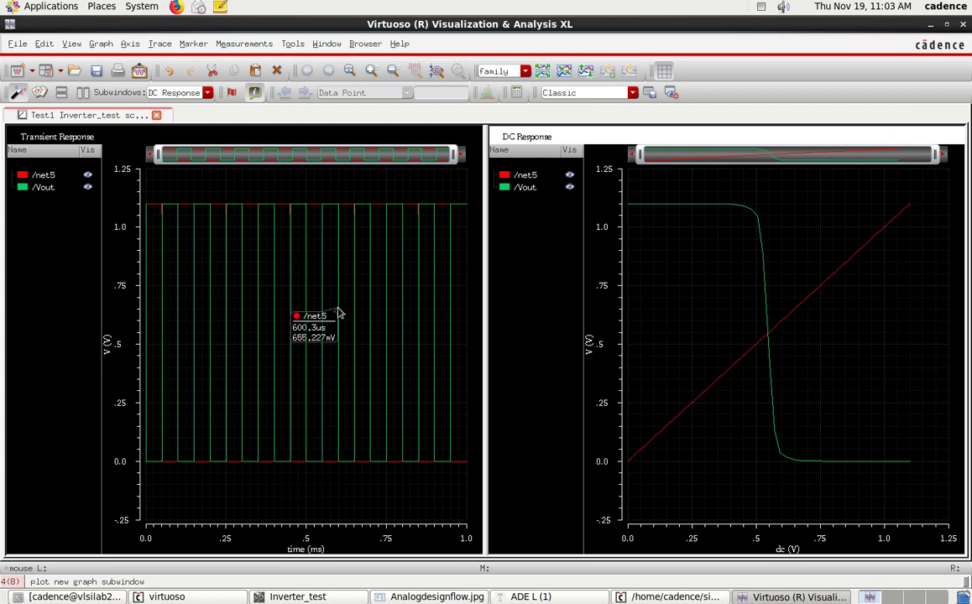
pyautogui.click(213, 282)
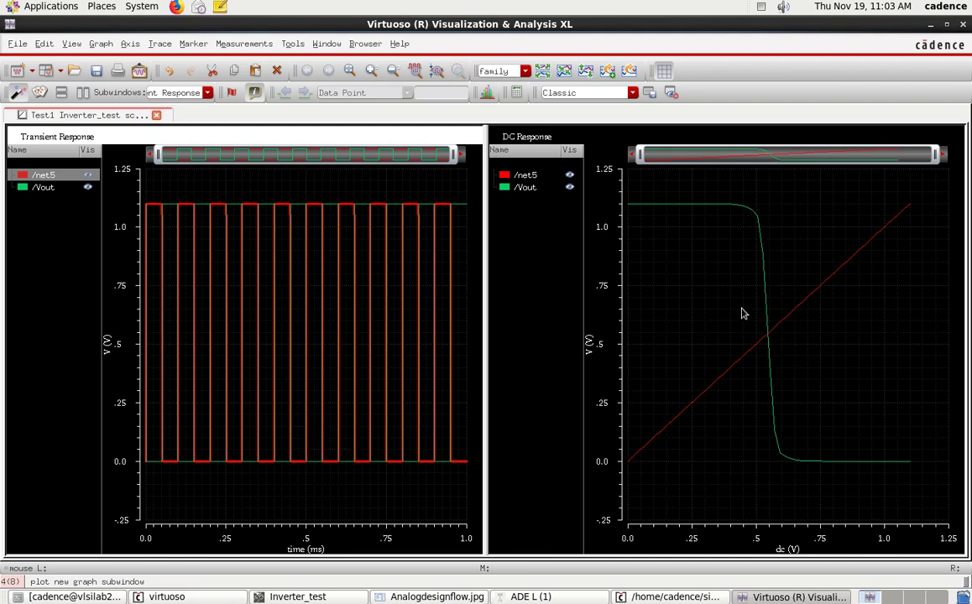
pyautogui.moveTo(245, 319)
pyautogui.click(216, 319)
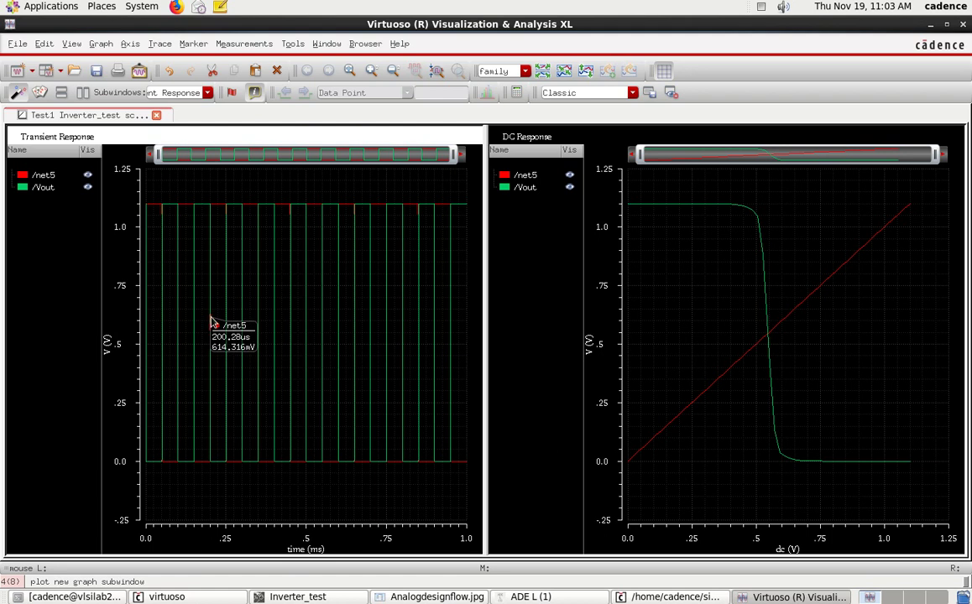
pyautogui.click(211, 319)
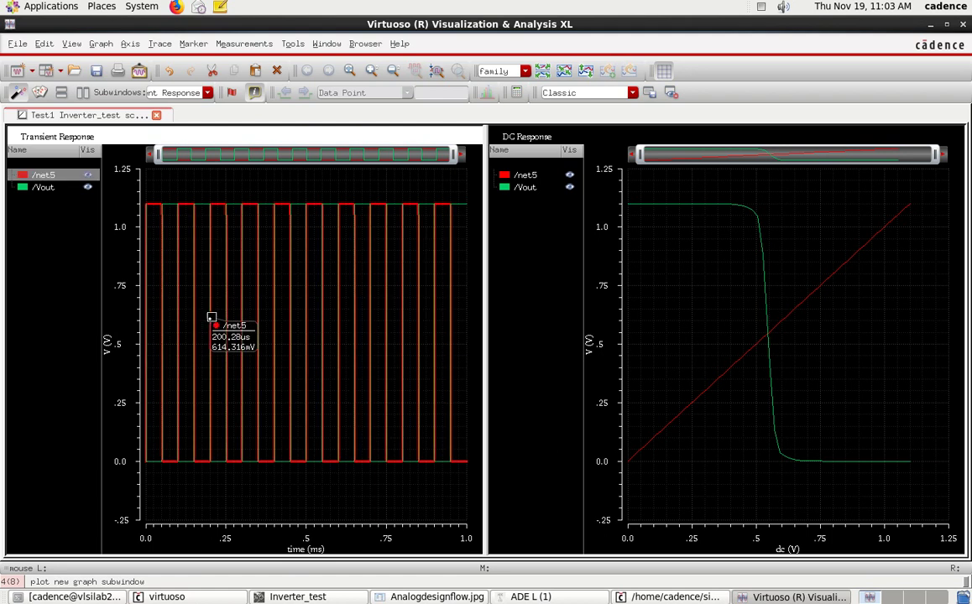
pyautogui.click(544, 71)
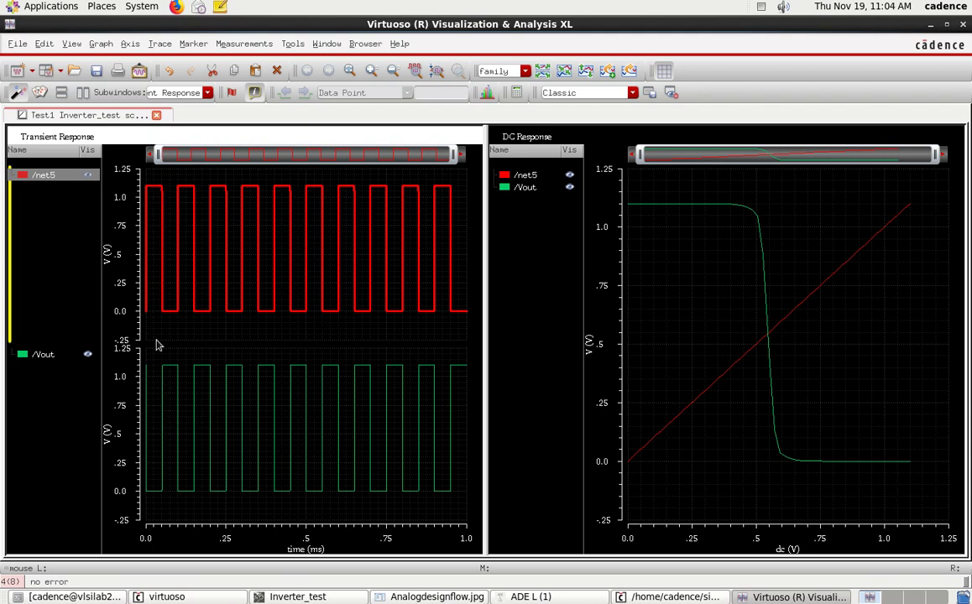
# Compare the net5 and Vout transient waveforms at matching times, and make the DC Response plot active
pyautogui.click(162, 492)
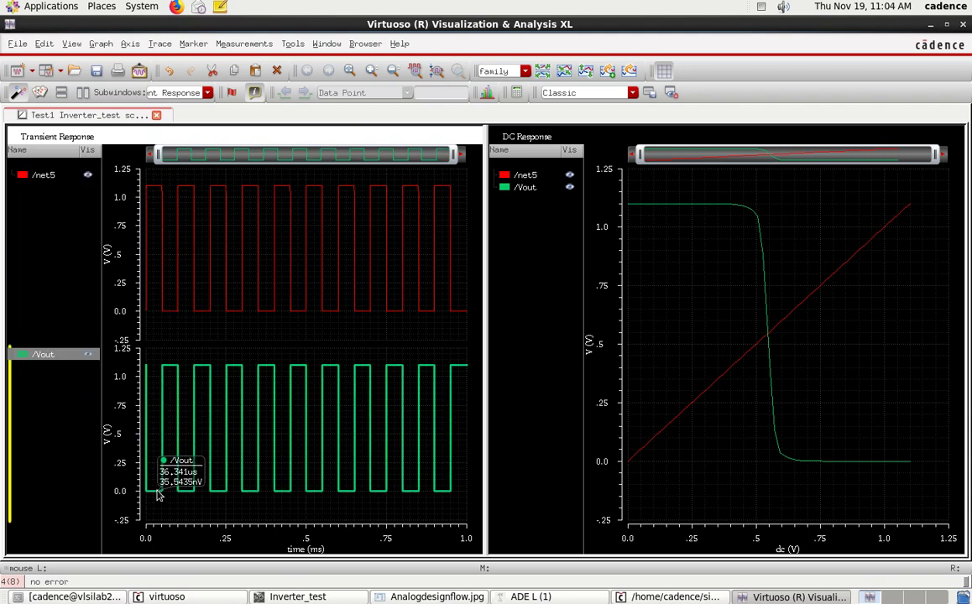
pyautogui.click(171, 312)
pyautogui.click(171, 367)
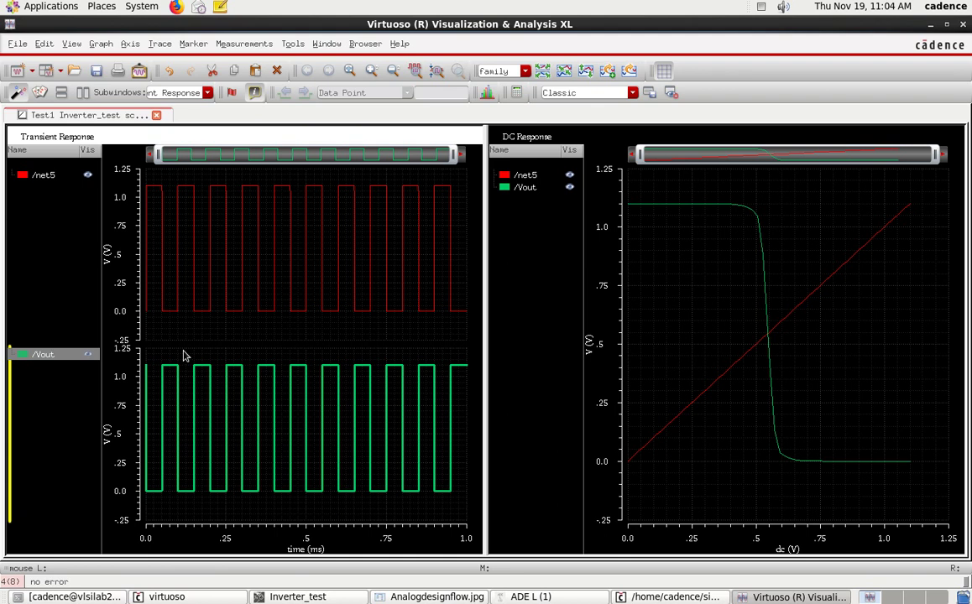
pyautogui.click(666, 333)
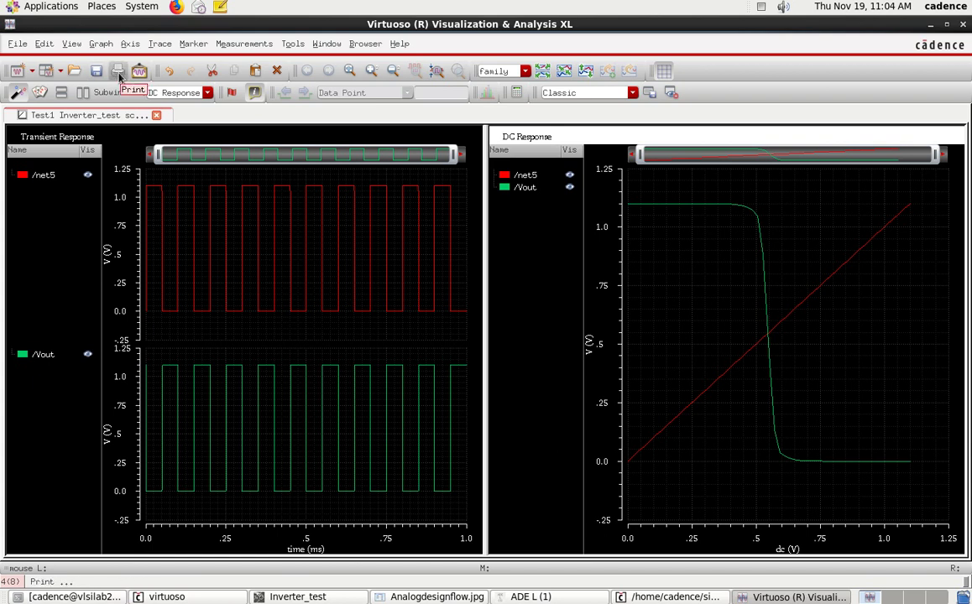
# Print the waveform plots to the PDF file /home/cadence/testvlsi/Inverter_pre.pdf, overwriting the existing file
pyautogui.click(118, 72)
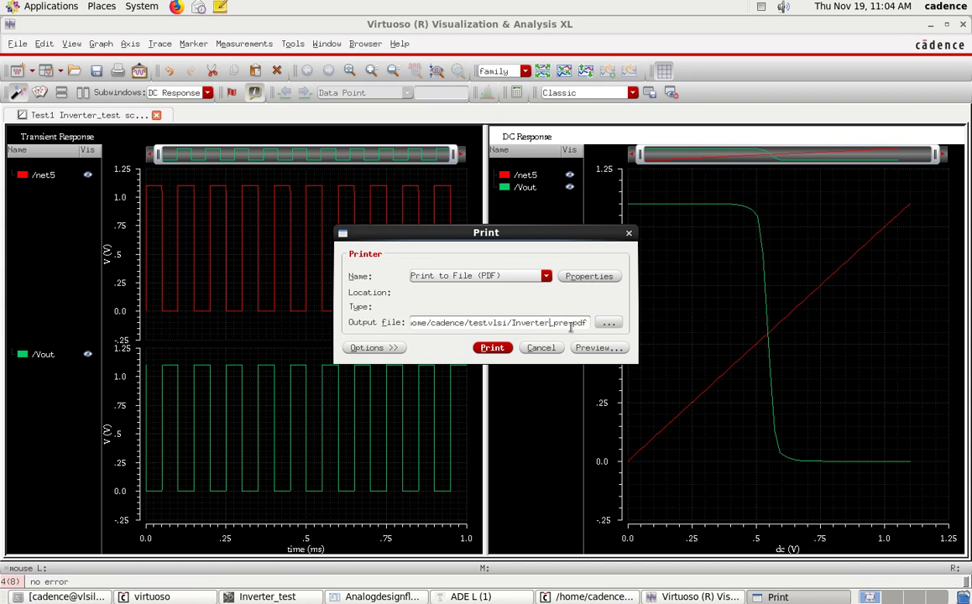
pyautogui.moveTo(568, 323); pyautogui.dragTo(512, 324)
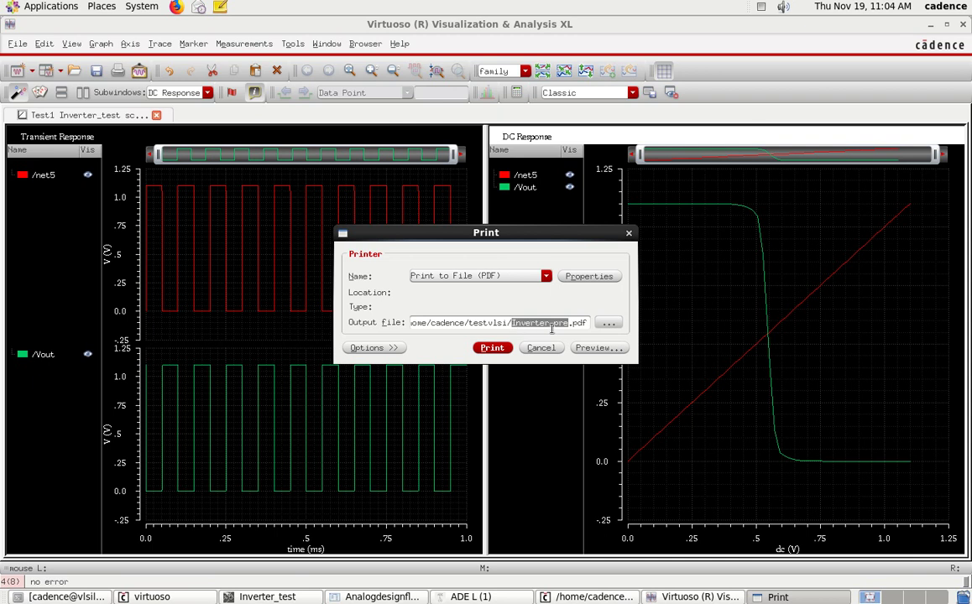
pyautogui.click(475, 326)
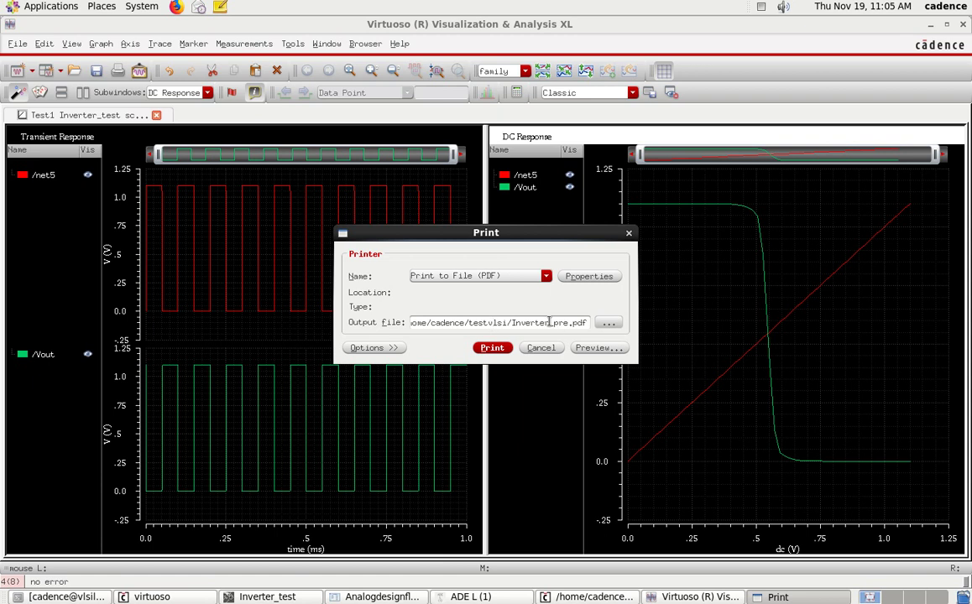
pyautogui.click(494, 349)
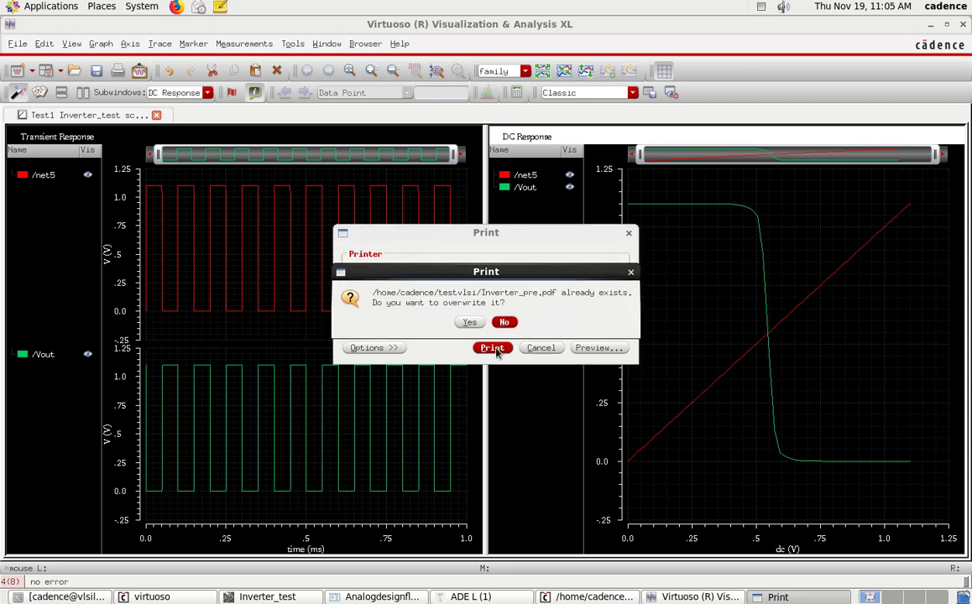
pyautogui.click(469, 323)
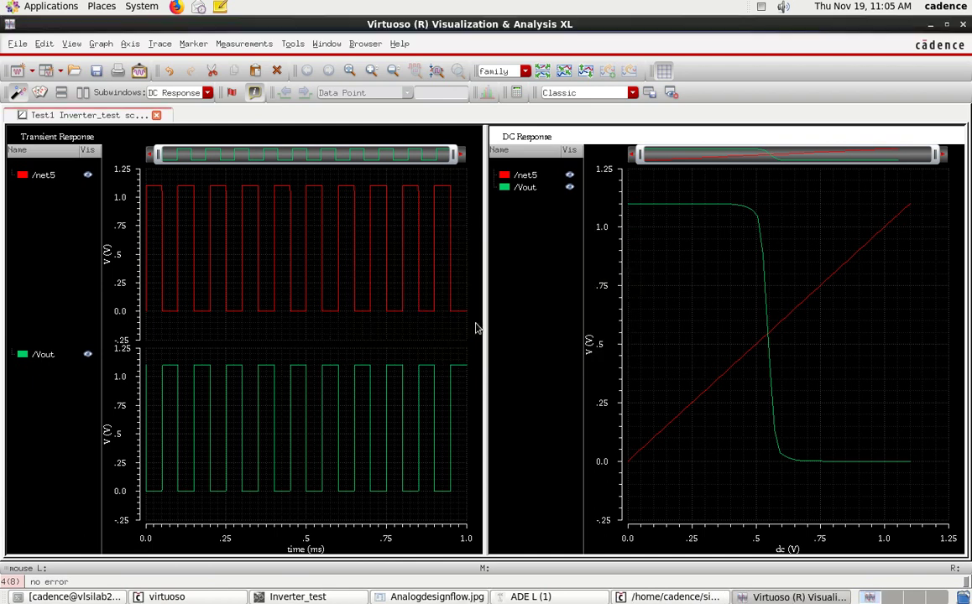
# Minimize the open simulation windows and open the testvlsi folder from the cadence home directory in the File Browser
pyautogui.click(930, 24)
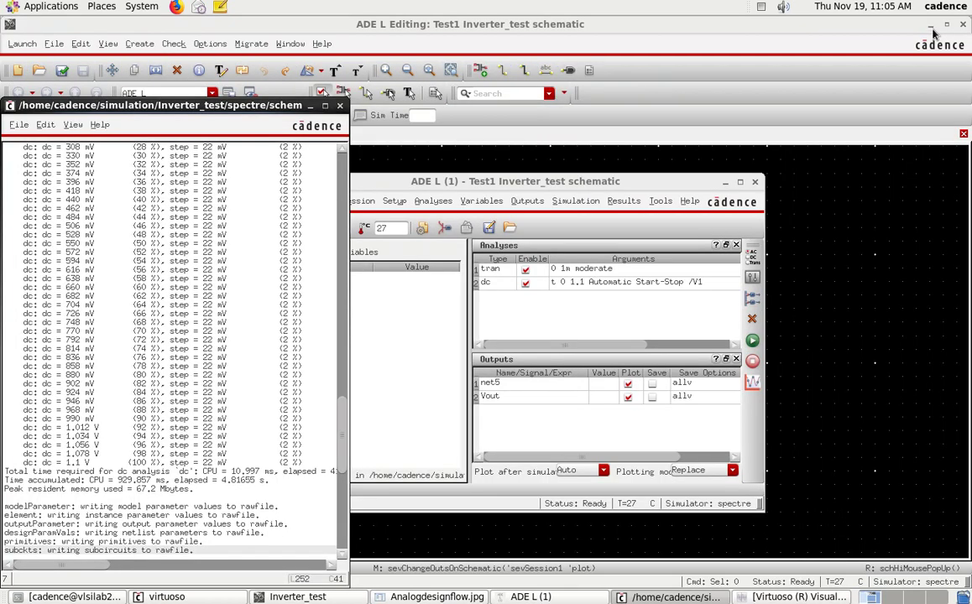
pyautogui.click(846, 30)
pyautogui.click(773, 31)
pyautogui.click(725, 181)
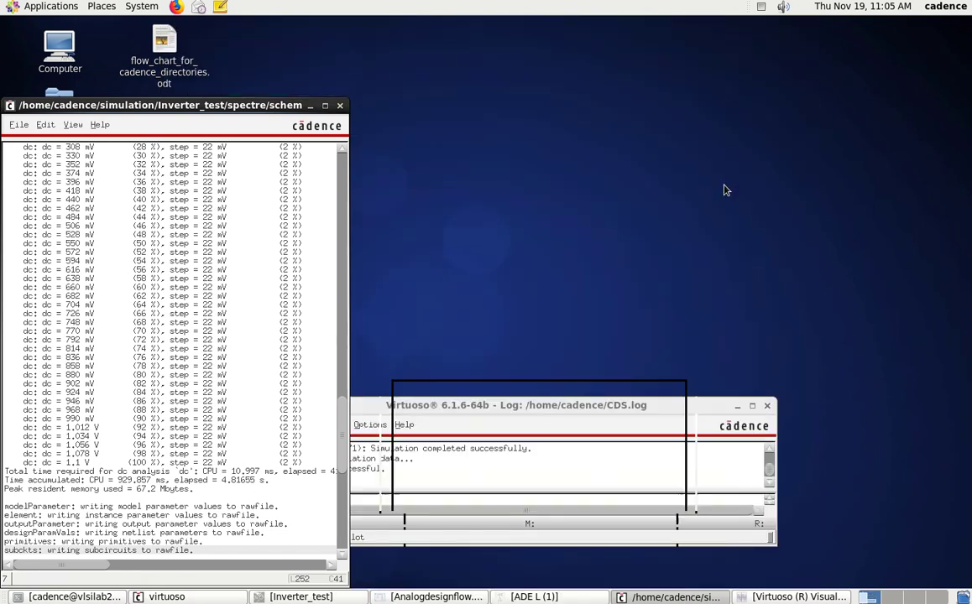
pyautogui.click(310, 106)
pyautogui.doubleClick(59, 98)
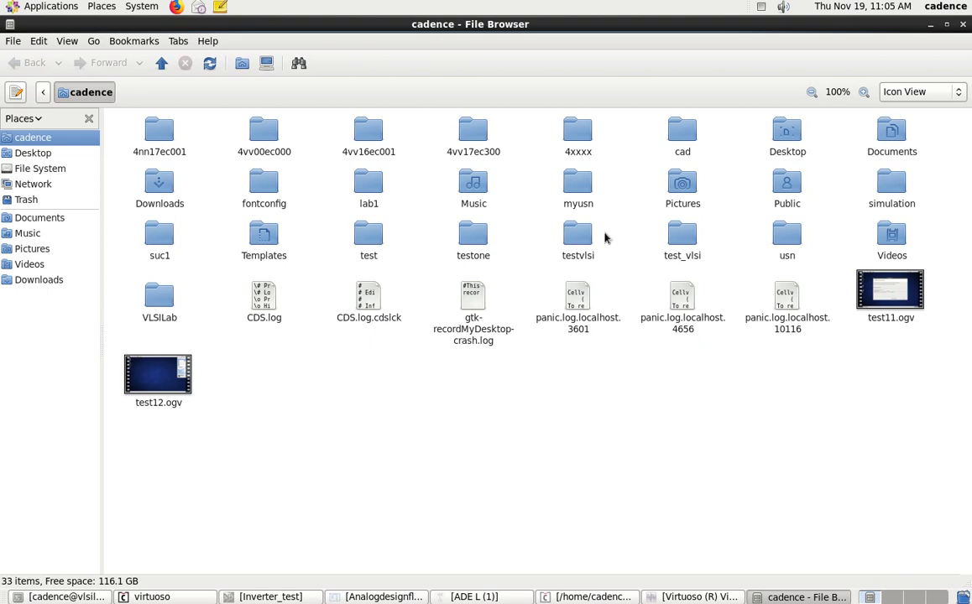
pyautogui.click(577, 241)
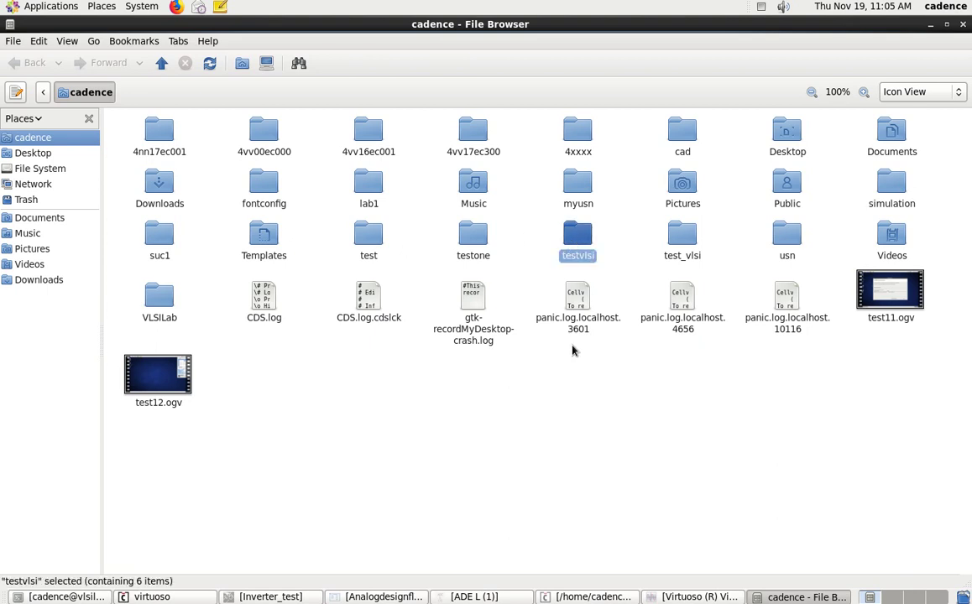
pyautogui.doubleClick(577, 257)
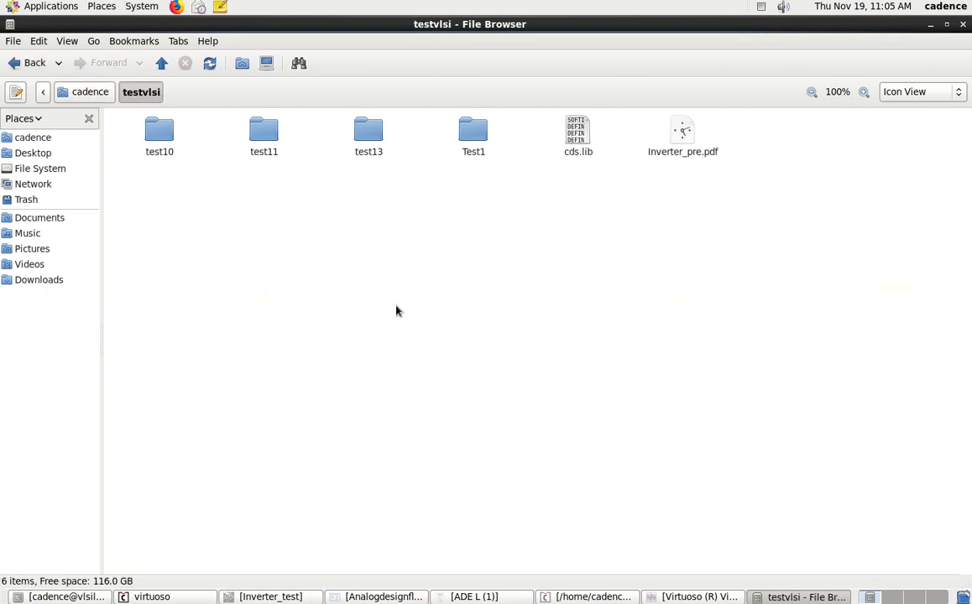
# Open Inverter_pre.pdf and review the printed transient and DC response plots on both pages
pyautogui.click(684, 162)
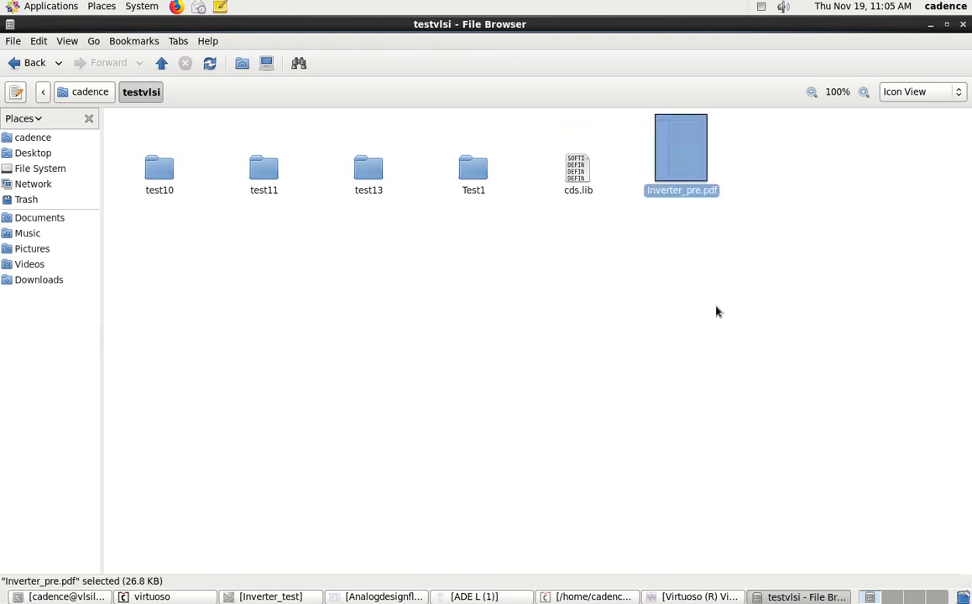
pyautogui.doubleClick(686, 165)
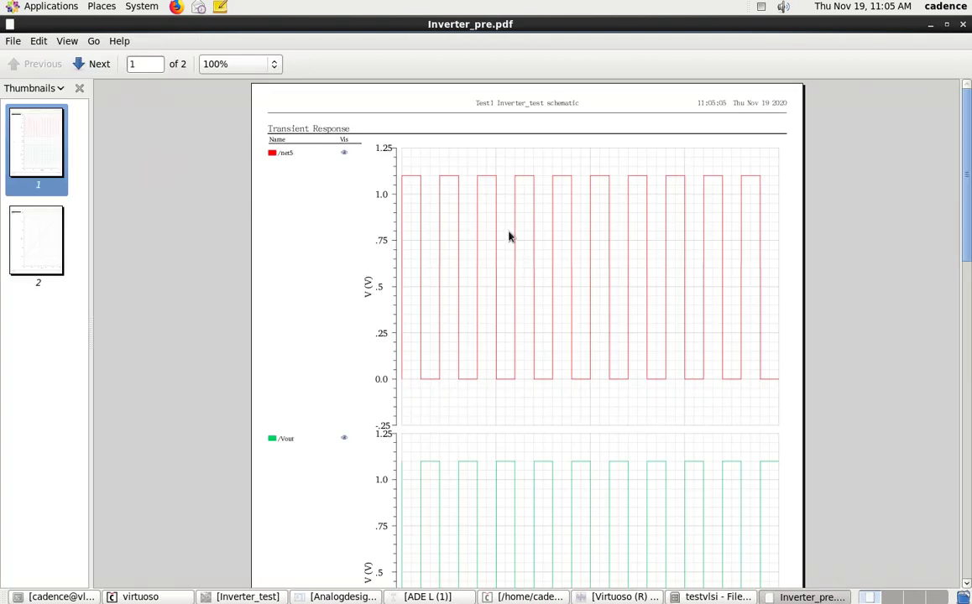
pyautogui.scroll(-2, 510, 241)
pyautogui.scroll(-1, 520, 277)
pyautogui.scroll(-2, 528, 330)
pyautogui.scroll(-5, 530, 252)
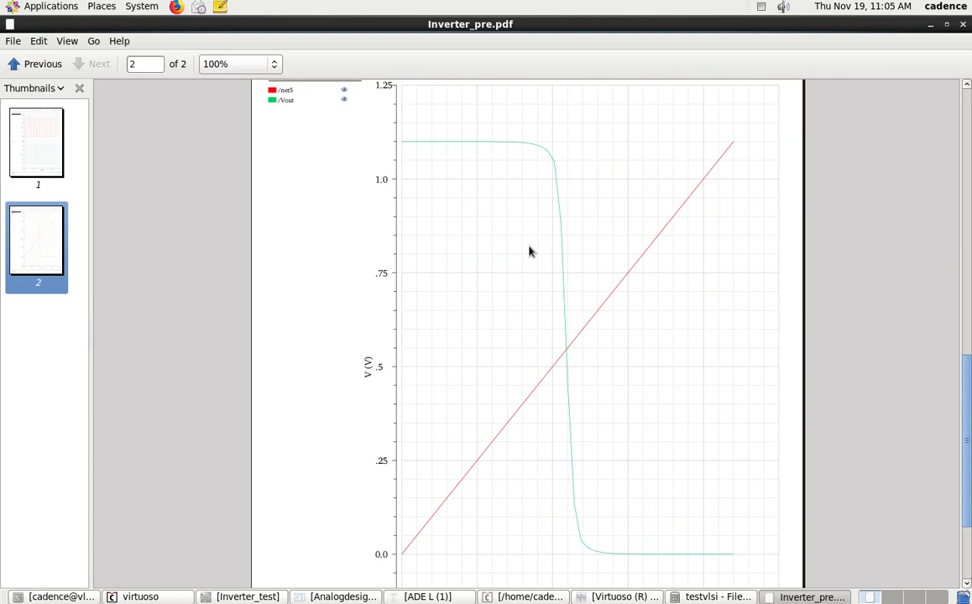
pyautogui.scroll(-3, 544, 237)
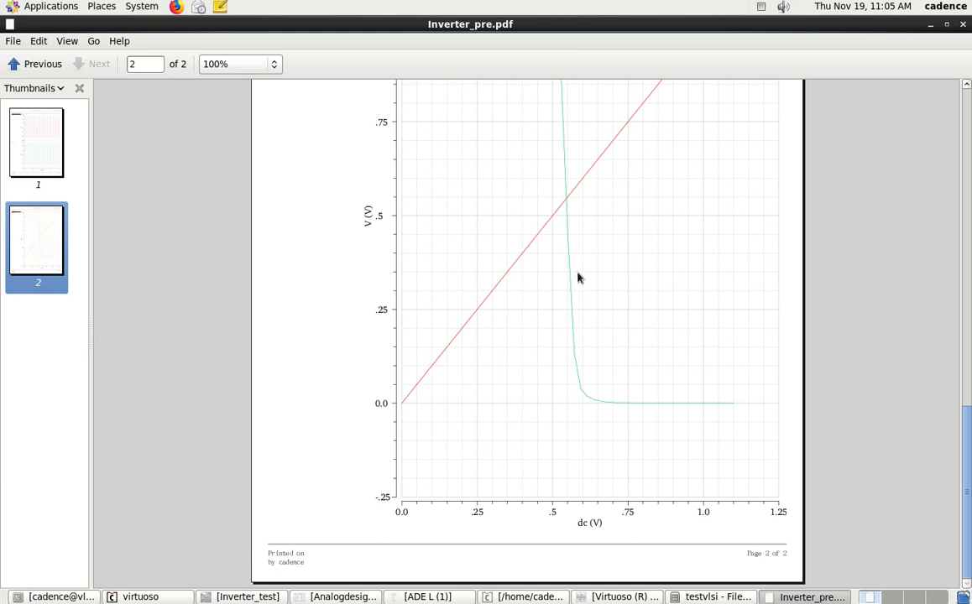
pyautogui.scroll(15, 578, 278)
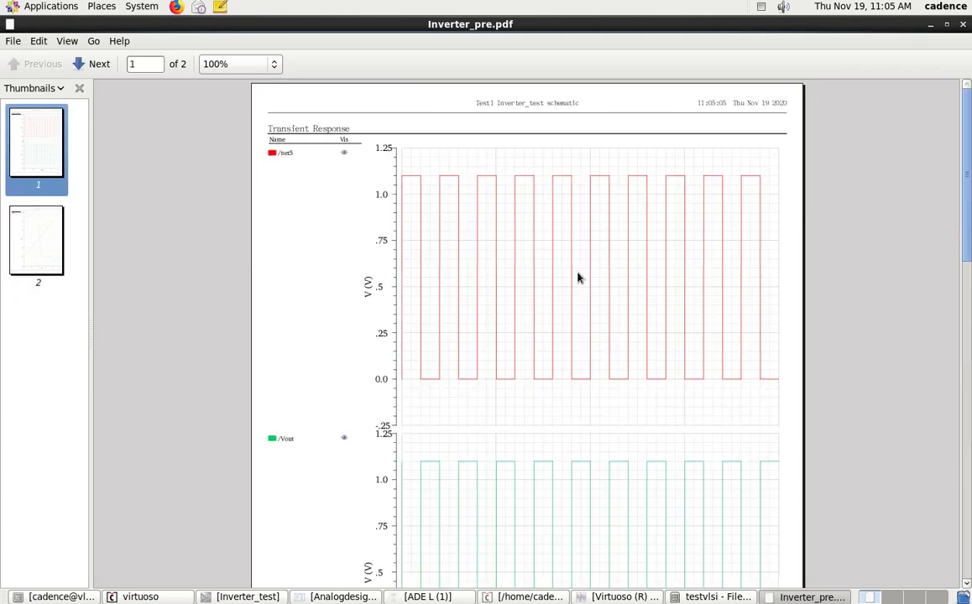
pyautogui.scroll(-15, 578, 278)
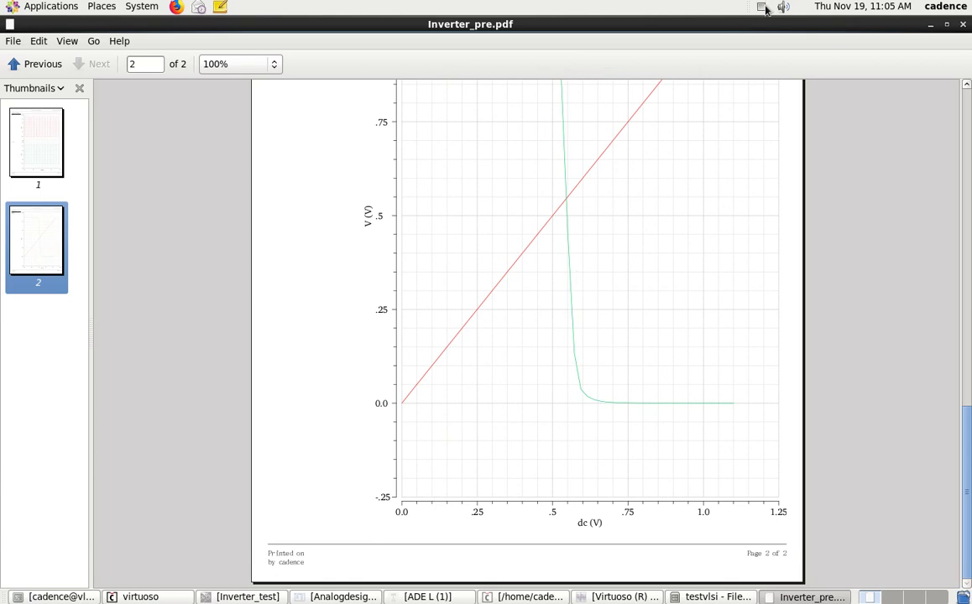
# Return to the Virtuoso Visualization & Analysis XL window with the inverter waveforms
pyautogui.click(717, 596)
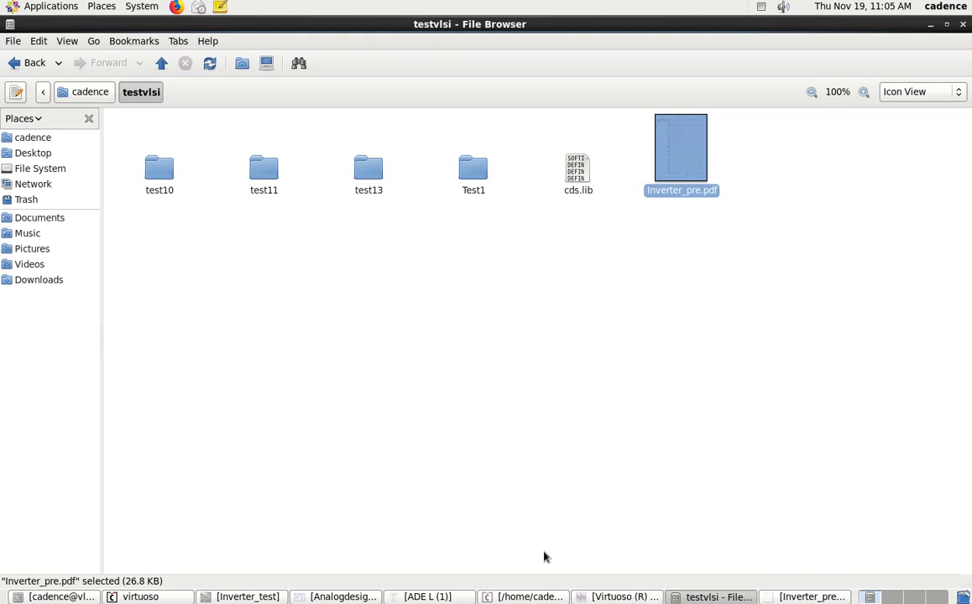
pyautogui.click(630, 597)
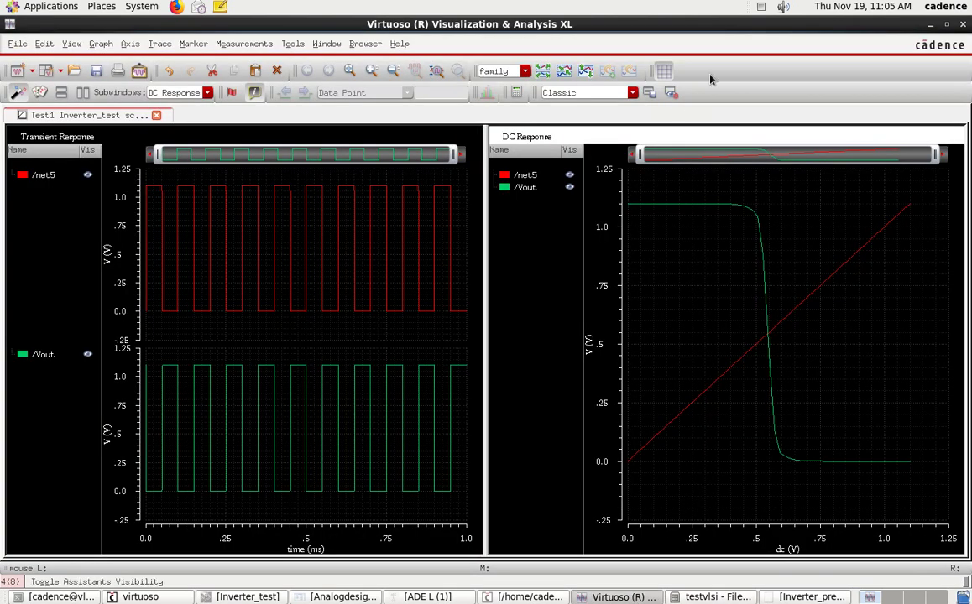
pyautogui.click(761, 8)
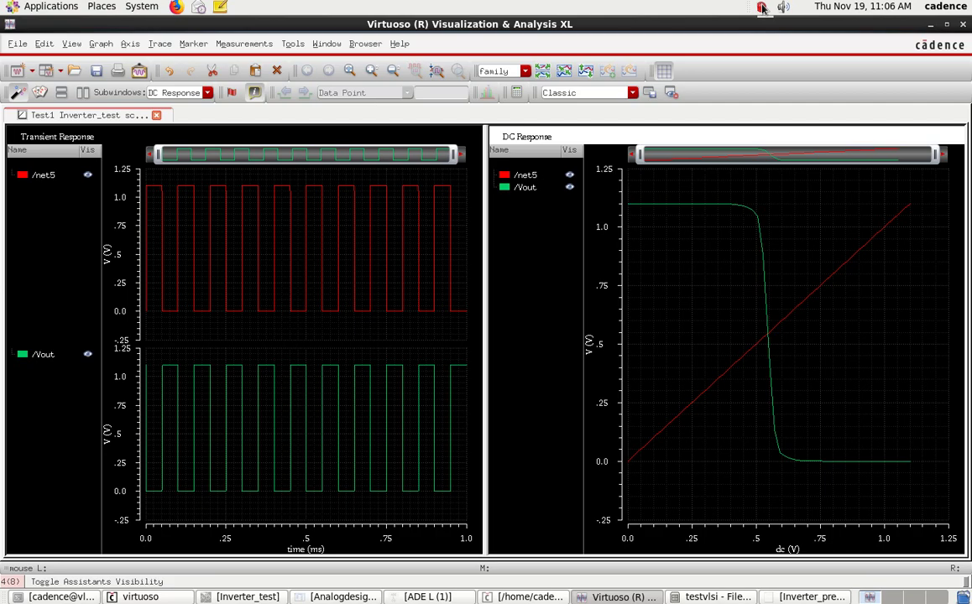